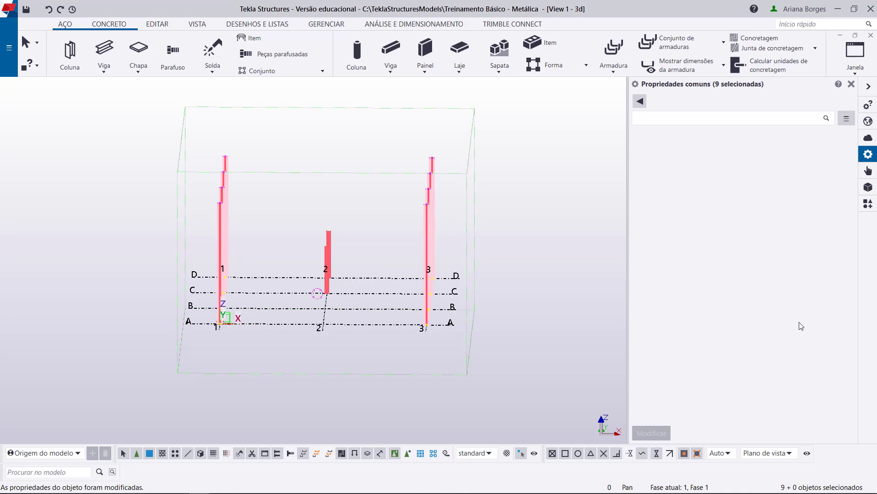
# - Narrow the selection to the eight steel columns on grid lines 1 and 3, and set their class to 5
pyautogui.click(640, 108)
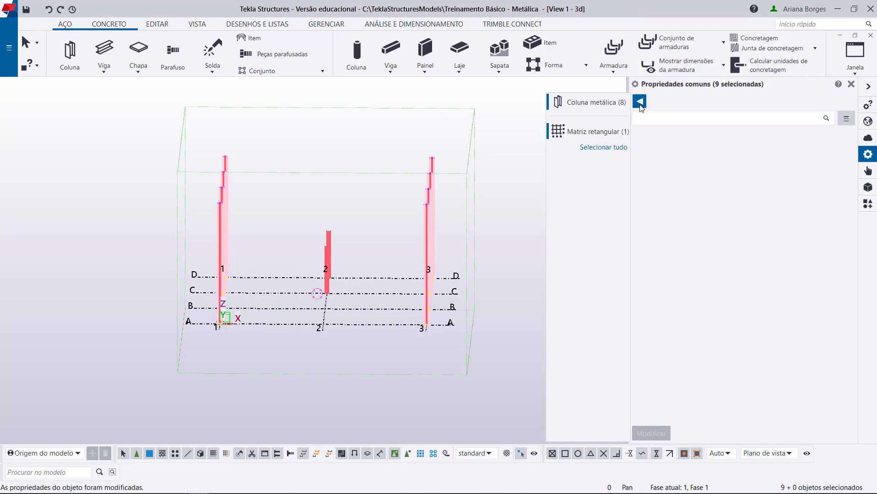
pyautogui.click(602, 109)
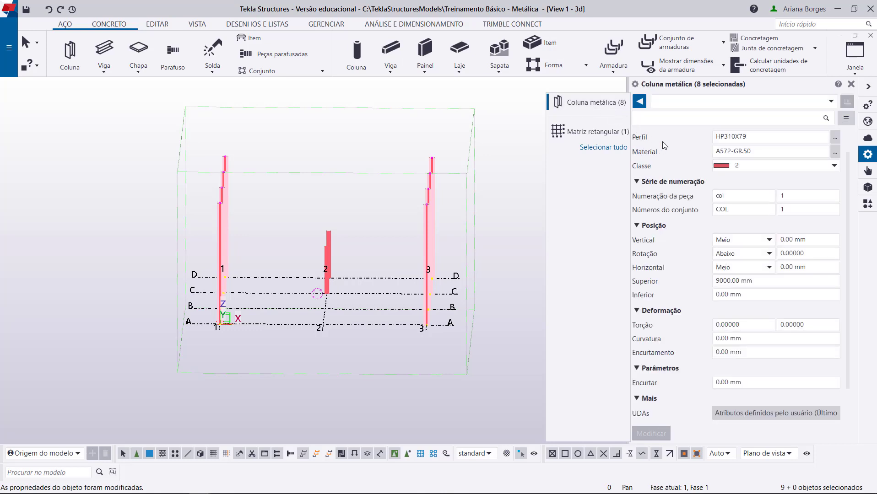
pyautogui.click(735, 164)
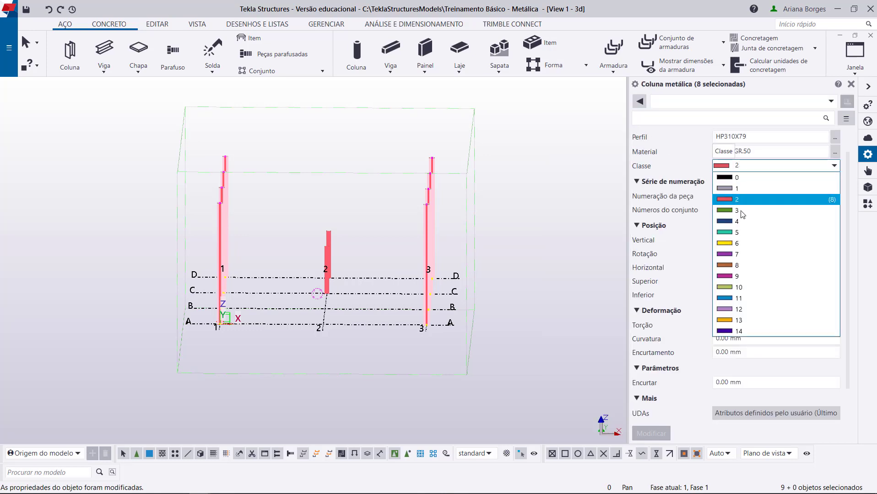
pyautogui.click(740, 231)
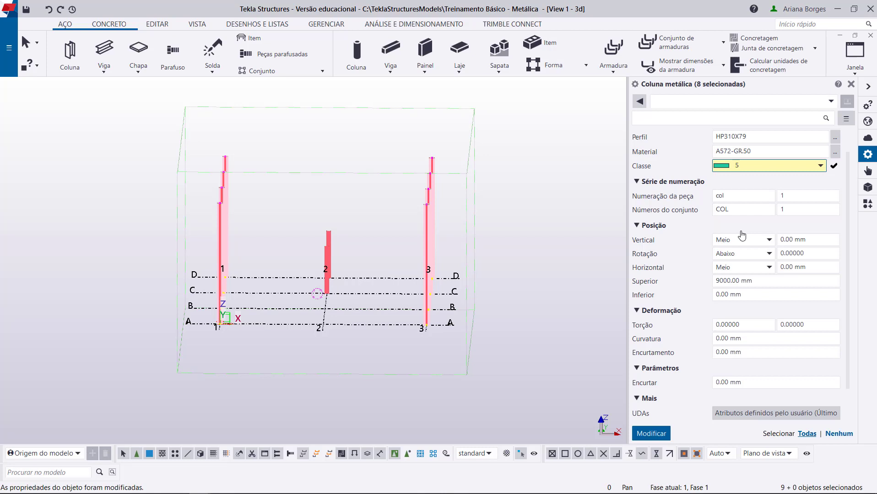
pyautogui.click(652, 434)
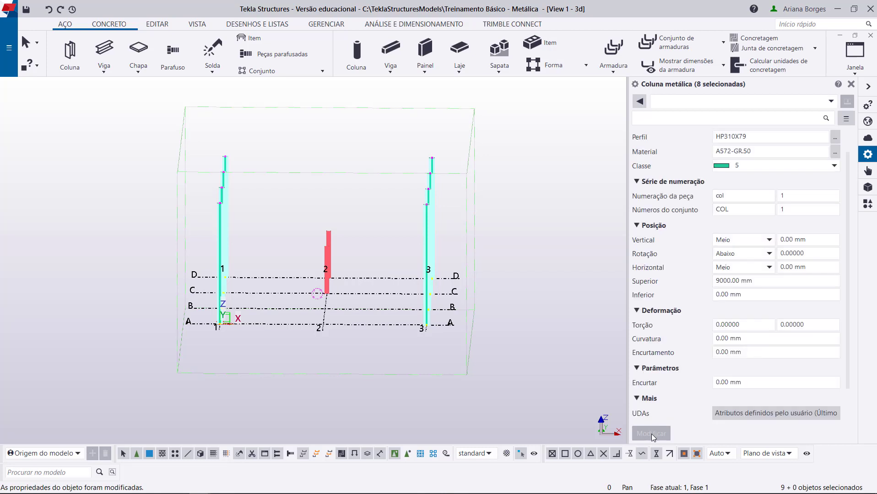
pyautogui.click(377, 364)
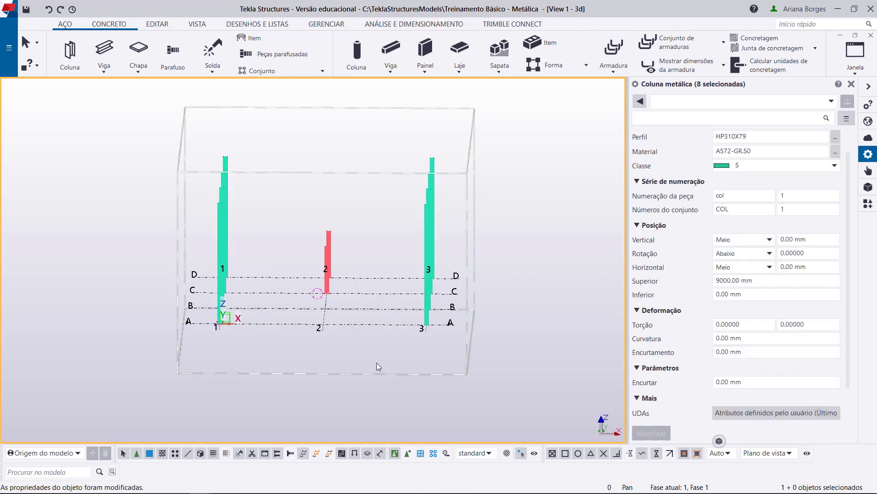
# - Try area selections in both directions around the two short columns on grid line 2, clearing each selection
pyautogui.moveTo(335, 209); pyautogui.dragTo(307, 347)
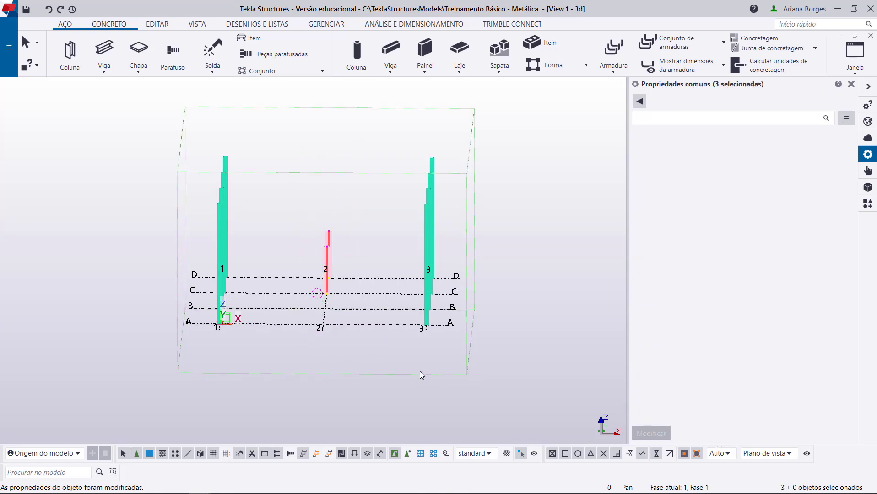
pyautogui.click(376, 350)
pyautogui.moveTo(384, 158); pyautogui.dragTo(292, 368)
pyautogui.click(292, 370)
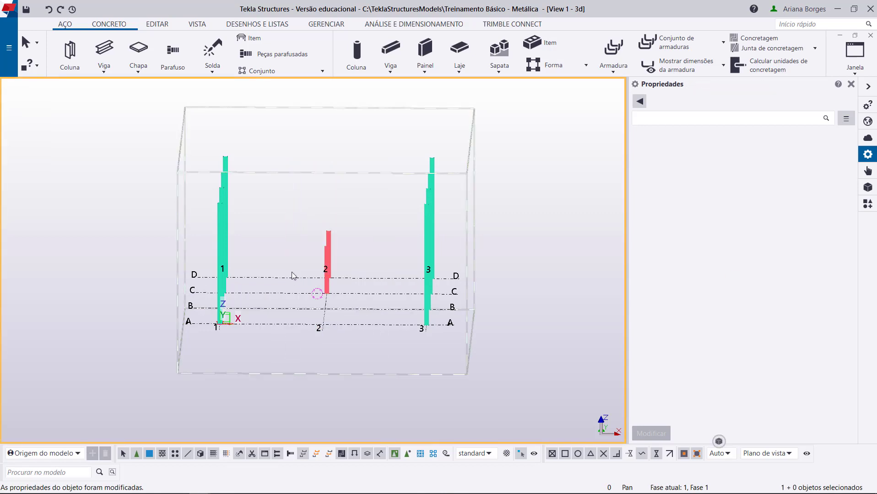
pyautogui.moveTo(305, 218); pyautogui.dragTo(379, 335)
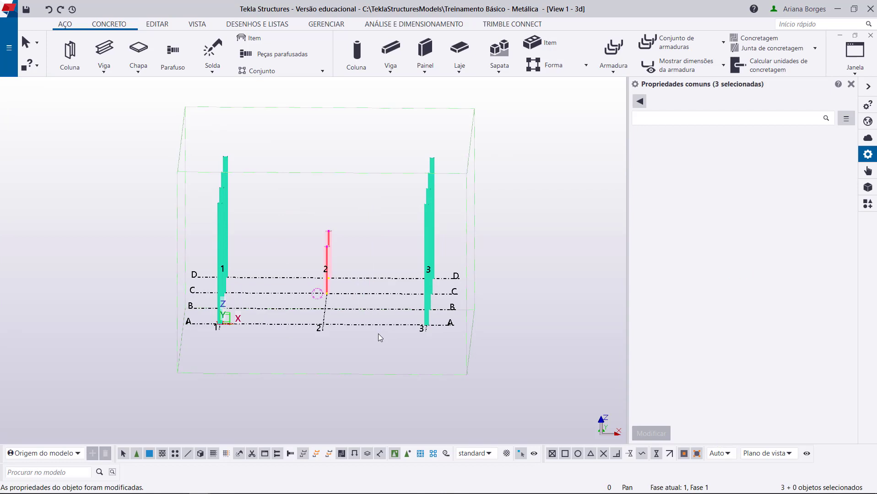
pyautogui.click(378, 334)
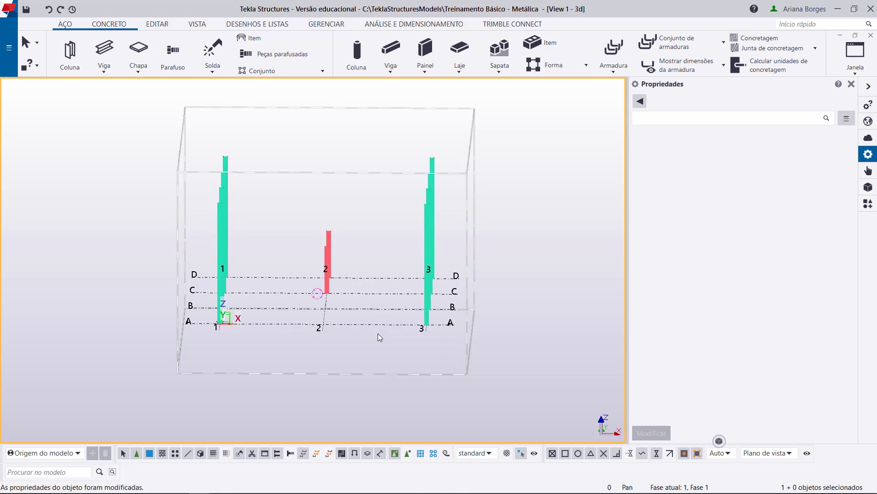
# - Select only the two short steel columns on grid line 2 and set their class to 7
pyautogui.moveTo(276, 174); pyautogui.dragTo(360, 265)
pyautogui.moveTo(293, 177); pyautogui.dragTo(366, 271)
pyautogui.moveTo(366, 160); pyautogui.dragTo(315, 262)
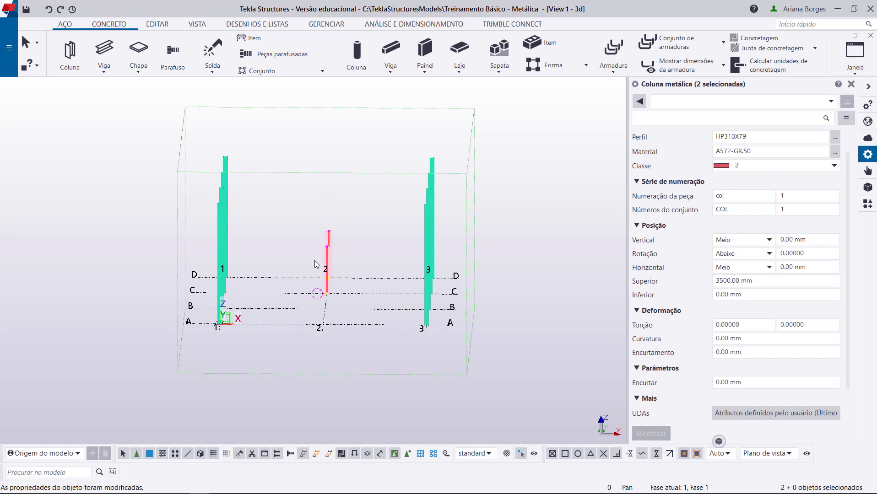
pyautogui.moveTo(265, 141); pyautogui.dragTo(384, 316)
pyautogui.click(729, 168)
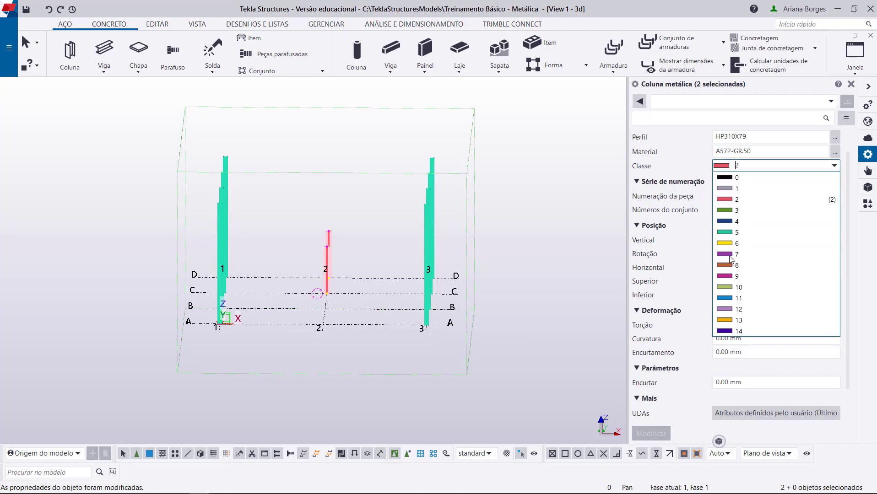
pyautogui.click(731, 256)
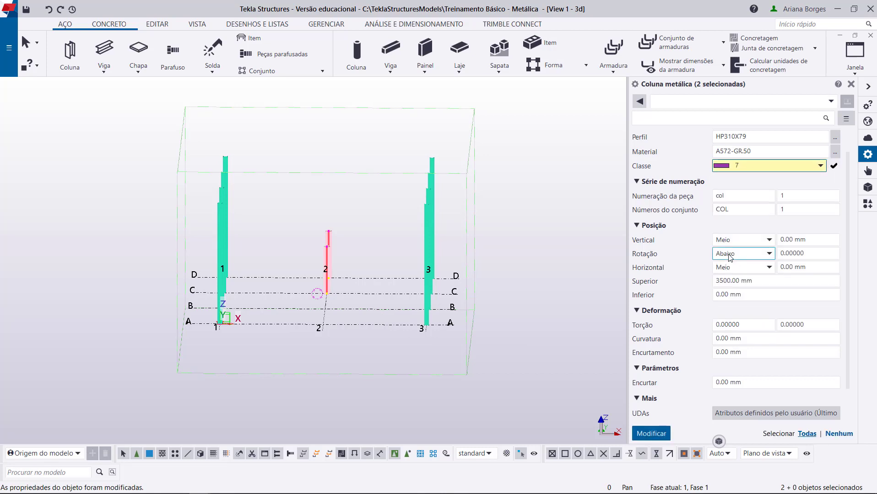
pyautogui.click(654, 438)
pyautogui.click(350, 194)
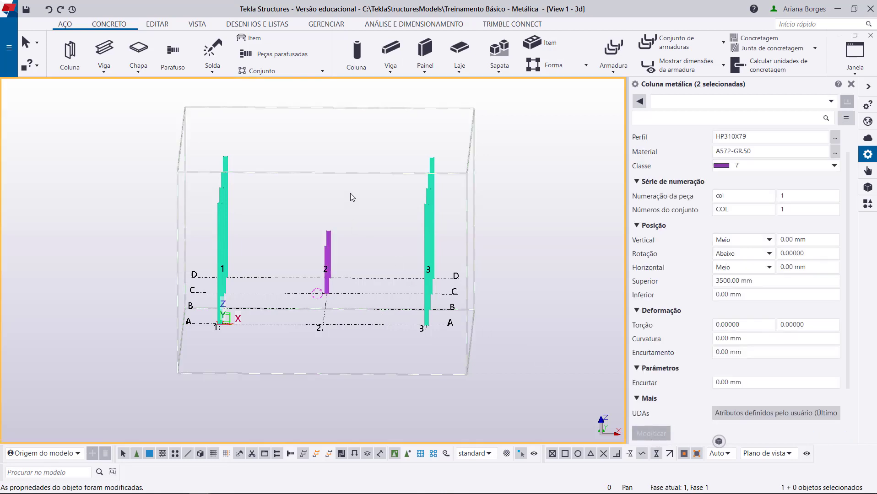
# - Check the properties of the column at grid intersection B3, and clear the selection
pyautogui.keyDown('ctrl'); pyautogui.moveTo(378, 247); pyautogui.dragTo(394, 228, button='middle'); pyautogui.keyUp('ctrl')
pyautogui.scroll(-1, 374, 138)
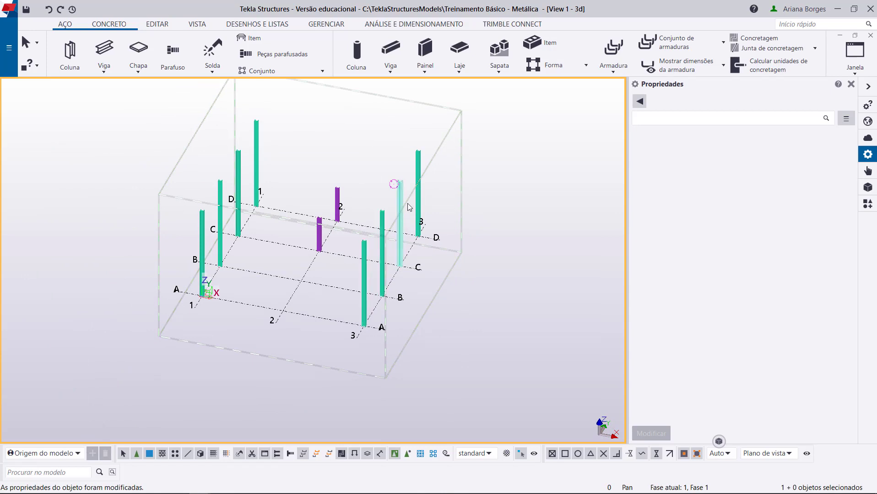
pyautogui.click(378, 247)
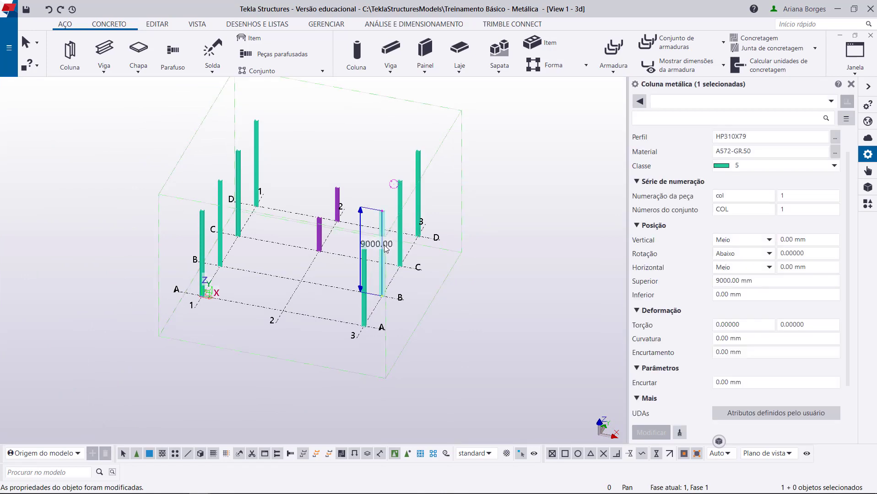
pyautogui.click(469, 322)
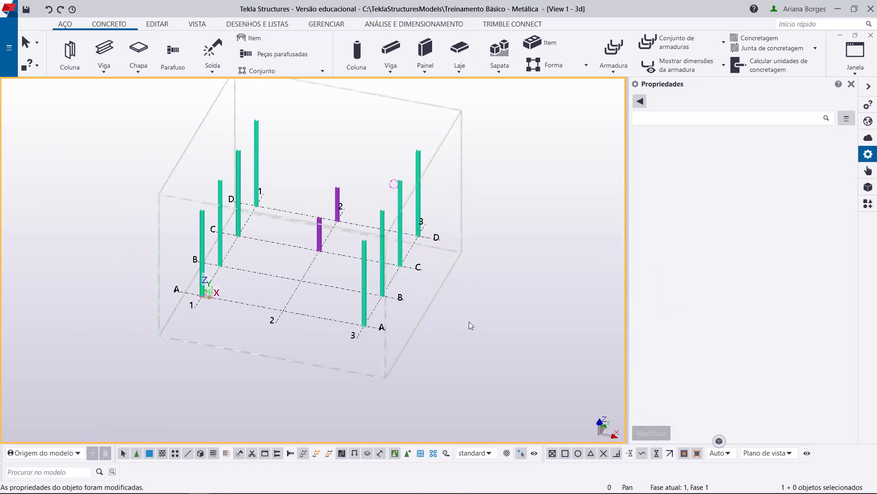
# - Try setting the top level (Superior) of all ten steel columns to 15000 mm, and undo the change
pyautogui.moveTo(512, 404); pyautogui.dragTo(145, 90)
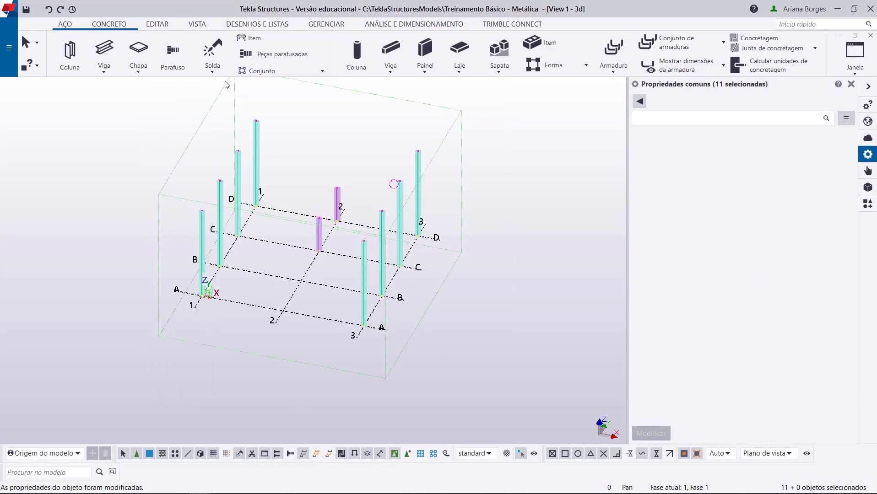
pyautogui.click(640, 101)
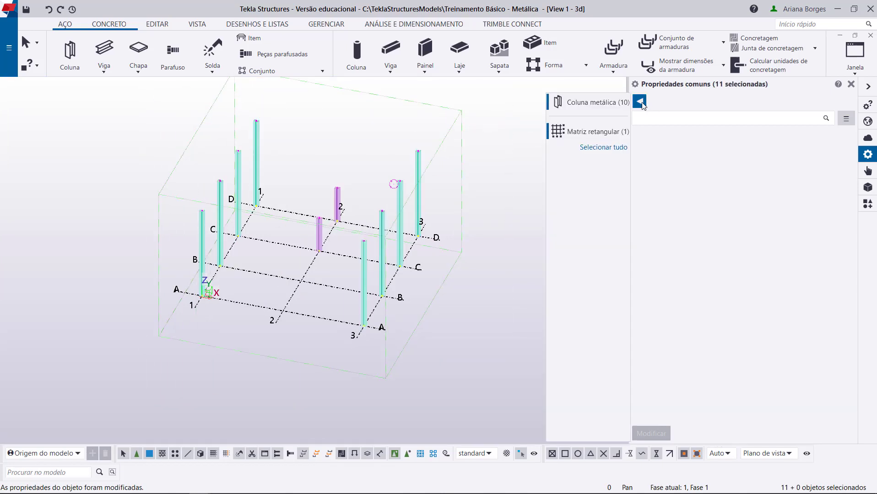
pyautogui.click(619, 101)
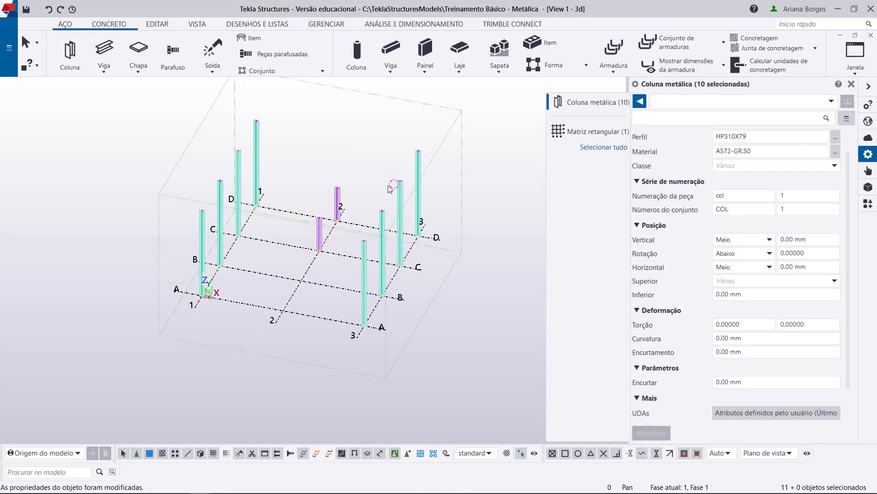
pyautogui.click(738, 282)
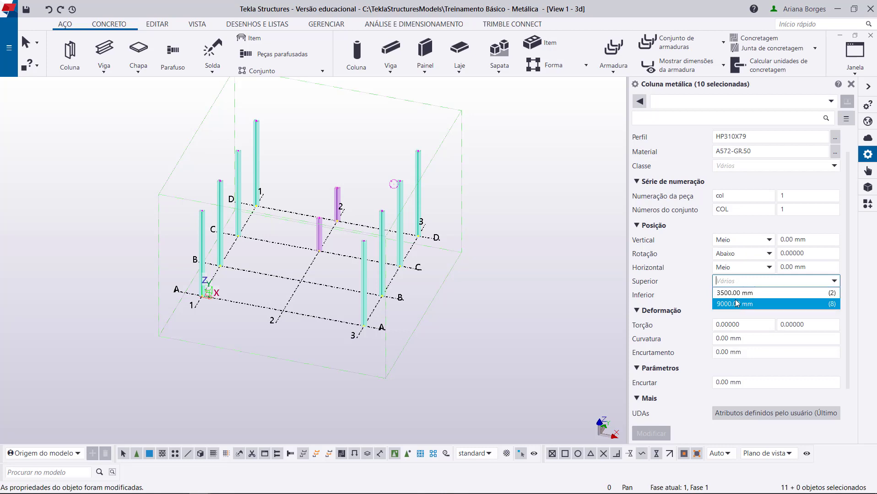
pyautogui.click(728, 284)
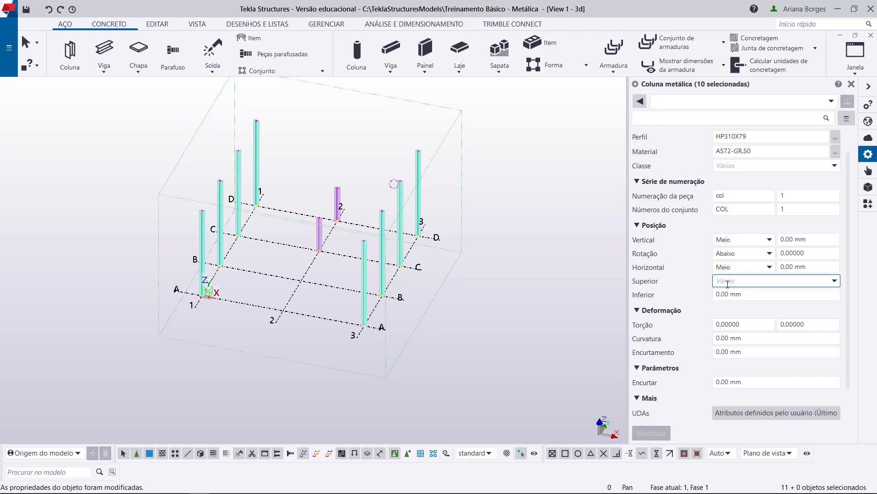
pyautogui.write('1')
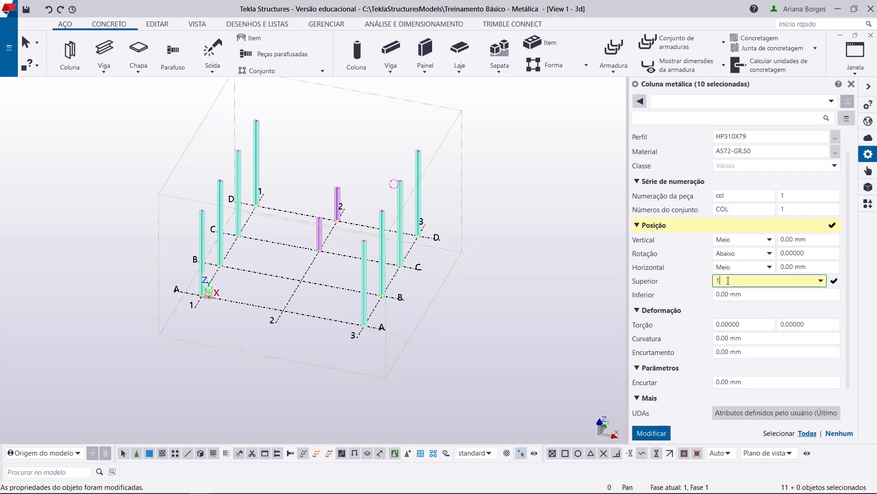
pyautogui.write('5000')
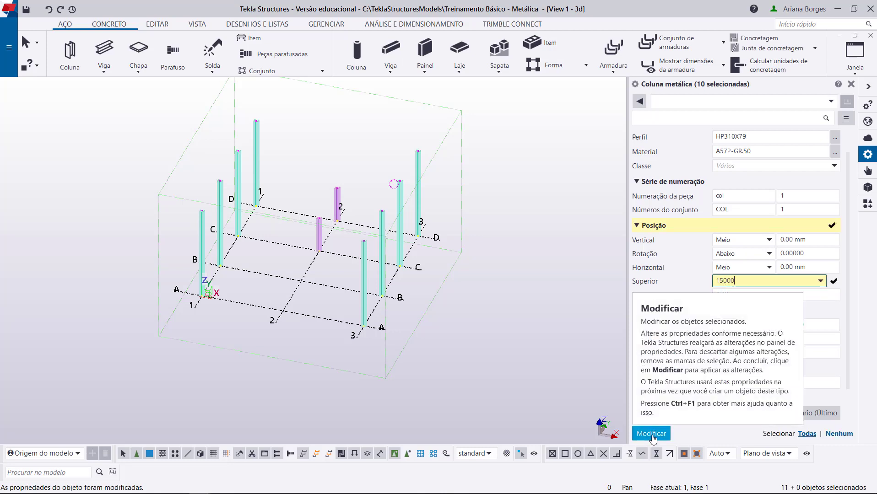
pyautogui.click(652, 434)
pyautogui.moveTo(426, 193); pyautogui.dragTo(442, 248, button='middle')
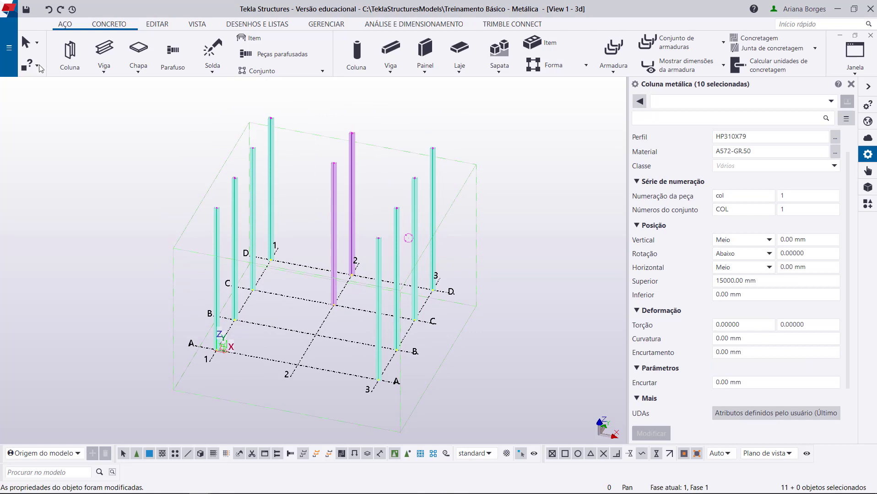
pyautogui.click(49, 11)
pyautogui.click(48, 11)
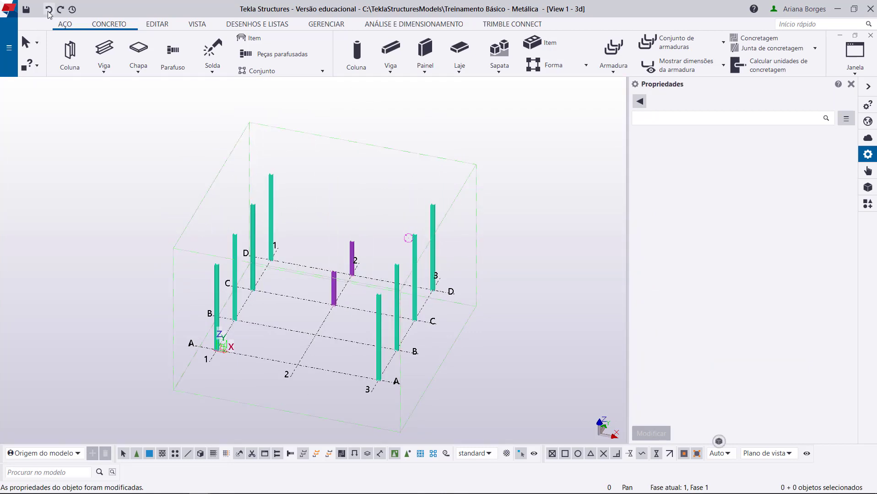
# - Select all objects, restrict the selection to the ten steel columns, and set their class to 2
pyautogui.moveTo(551, 119); pyautogui.dragTo(148, 407)
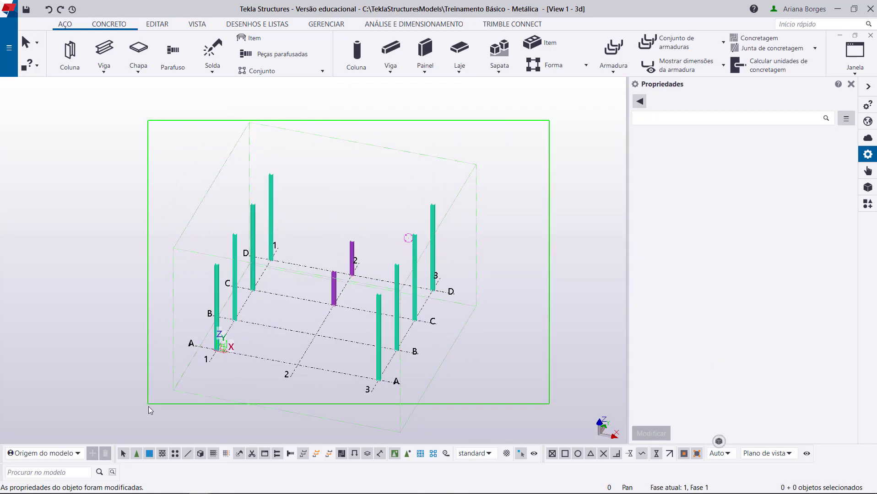
pyautogui.click(639, 101)
pyautogui.click(595, 102)
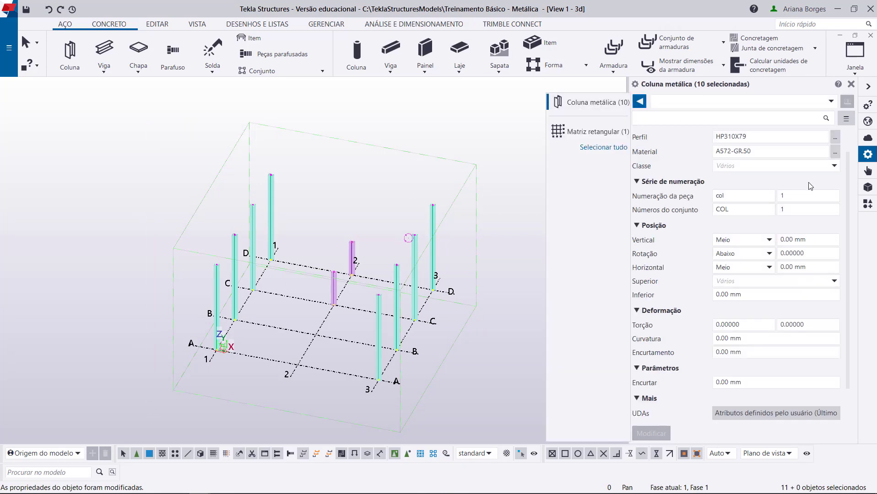
pyautogui.click(834, 167)
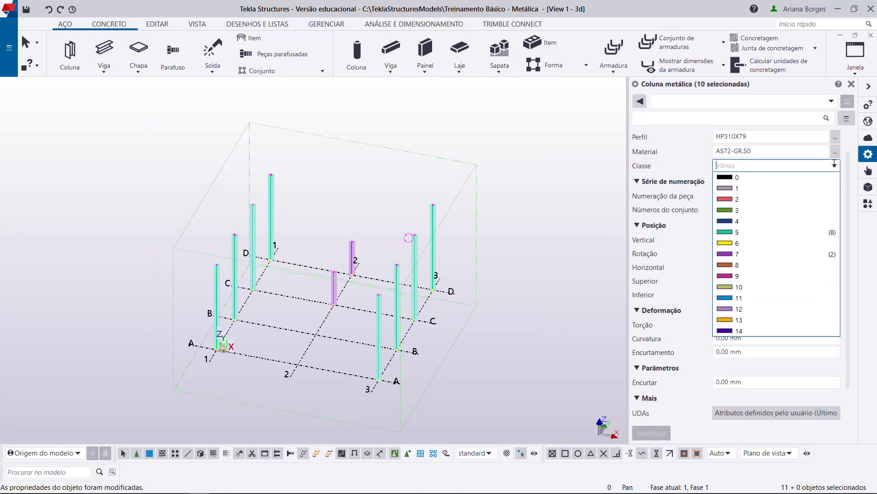
pyautogui.click(806, 199)
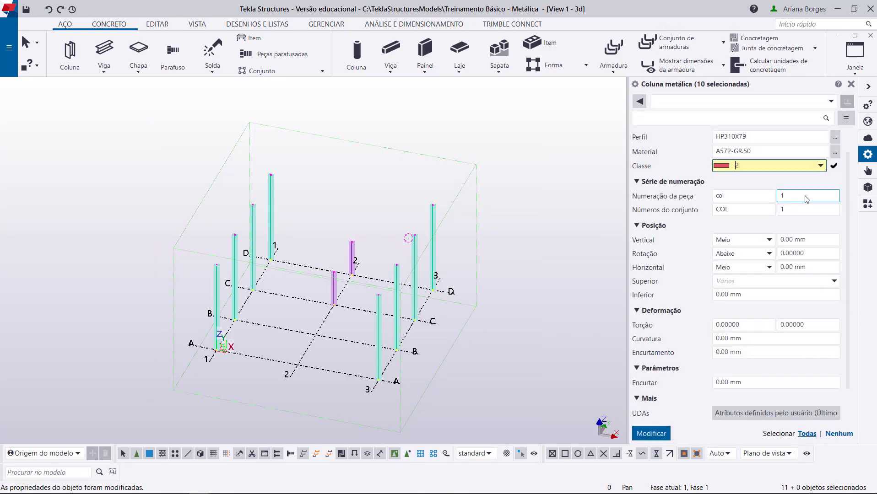
pyautogui.click(650, 433)
pyautogui.click(521, 212)
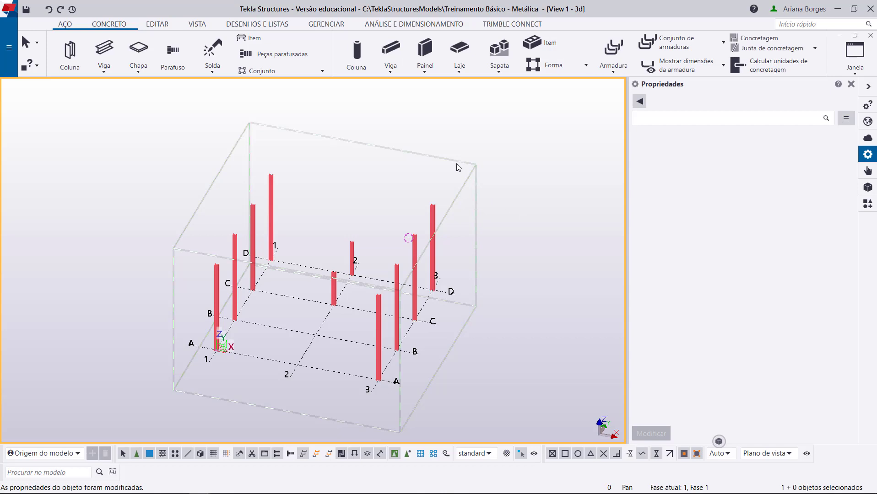
# - Select every steel column except the one at grid intersection A1, and delete them
pyautogui.moveTo(507, 102); pyautogui.dragTo(312, 383)
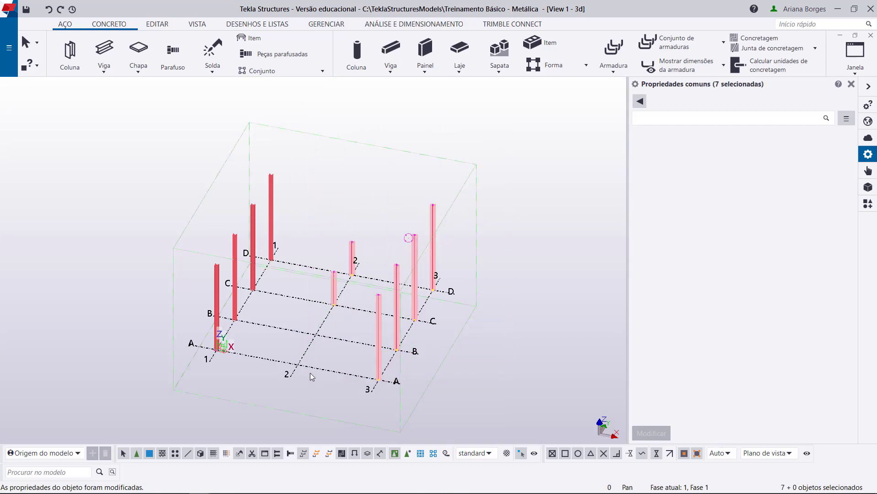
pyautogui.keyDown('shift'); pyautogui.moveTo(310, 155); pyautogui.dragTo(236, 259); pyautogui.keyUp('shift')
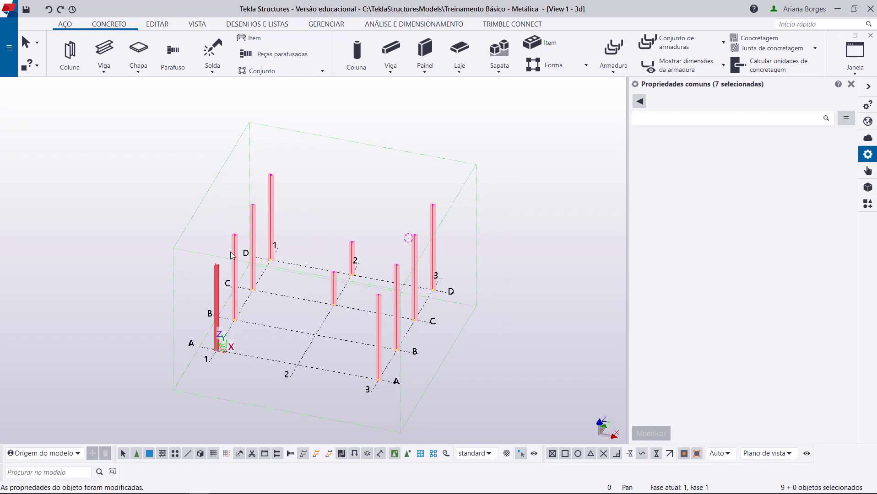
pyautogui.rightClick(255, 215)
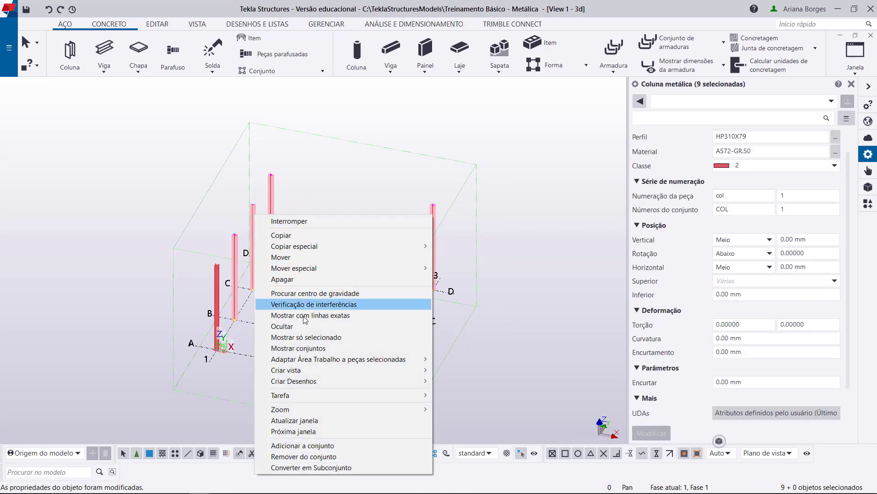
pyautogui.click(282, 280)
pyautogui.click(291, 262)
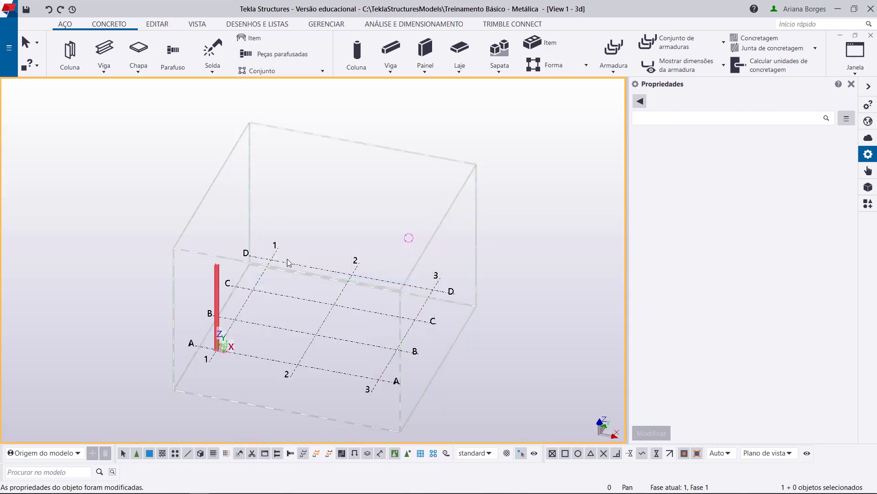
# - Undo the column deletion, and delete every steel column except the one at grid intersection A1 again
pyautogui.click(50, 10)
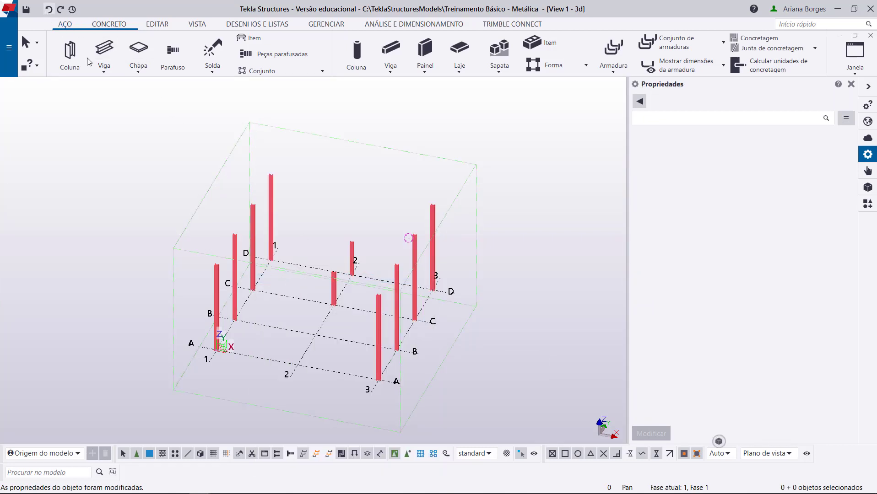
pyautogui.moveTo(487, 112); pyautogui.dragTo(233, 332)
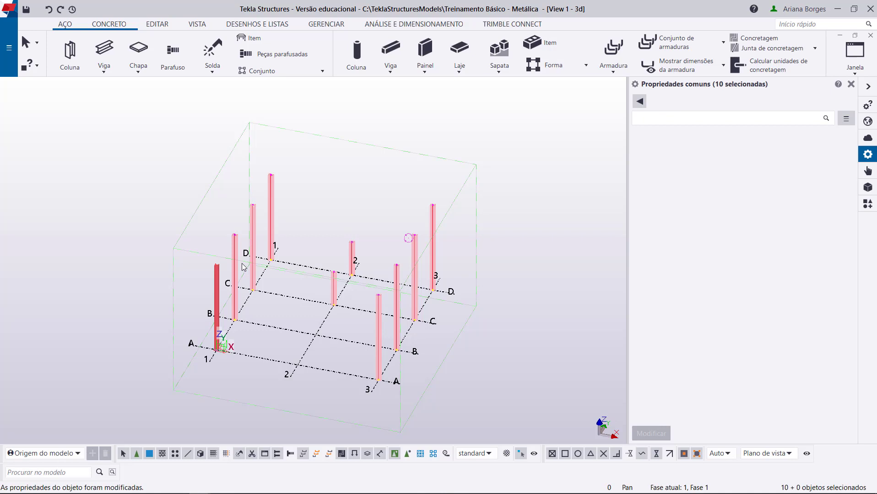
pyautogui.press('Delete')
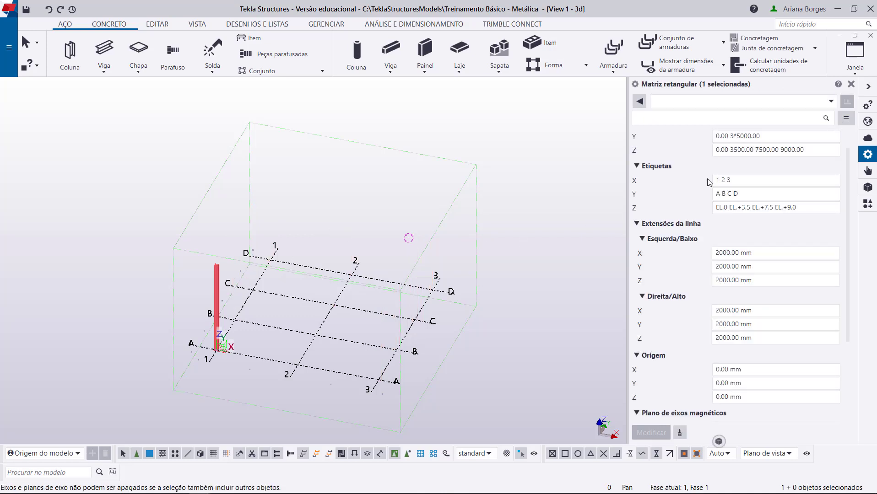
# - Copy the steel column at A1 from its base point to grid intersections B1, C1 and D1
pyautogui.click(852, 84)
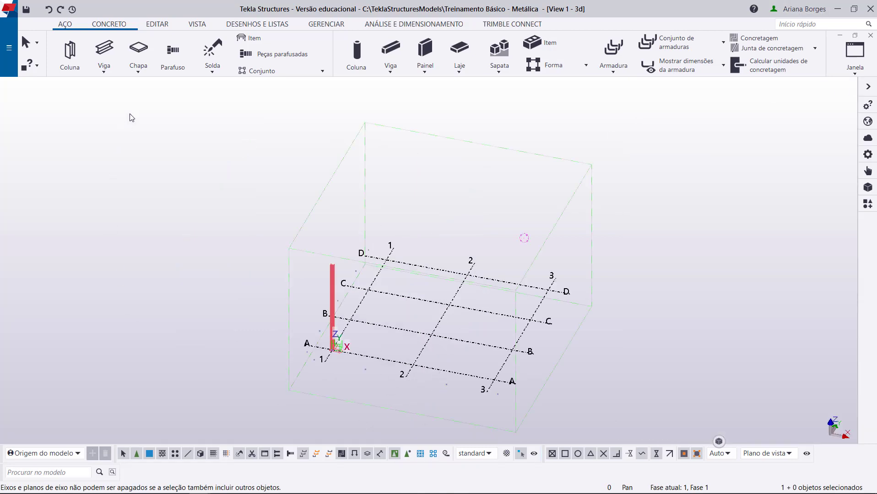
pyautogui.click(157, 25)
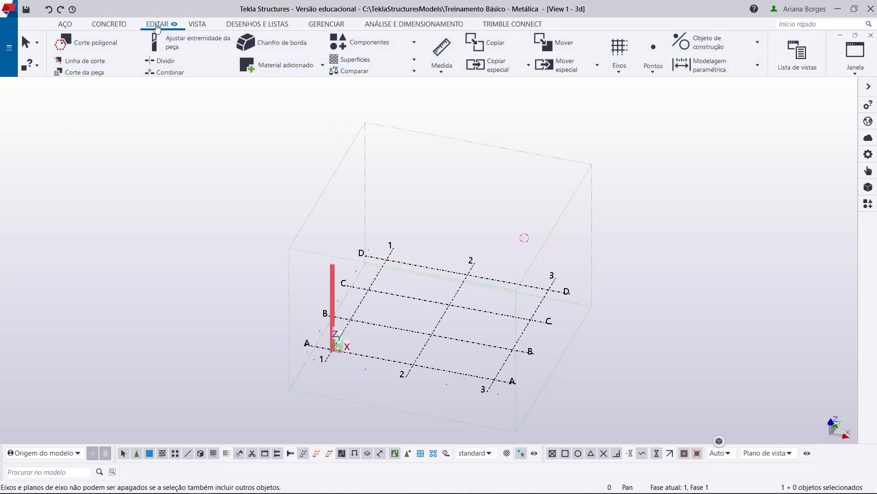
pyautogui.click(336, 295)
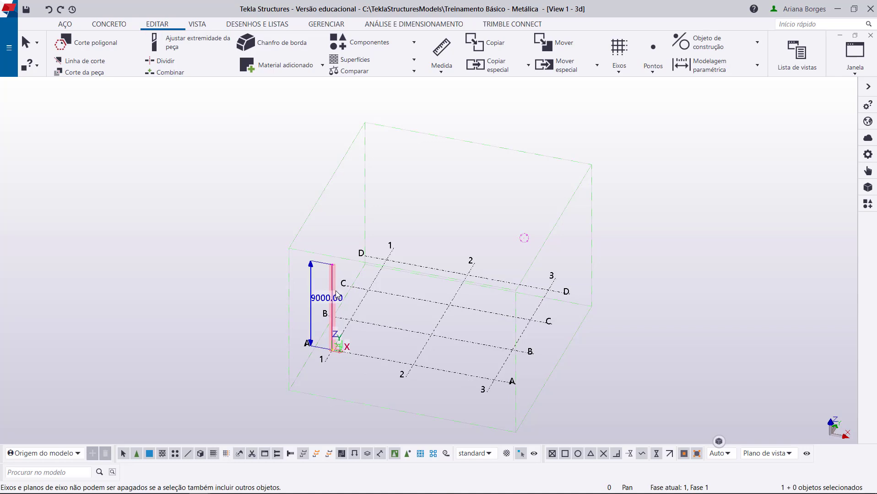
pyautogui.click(495, 43)
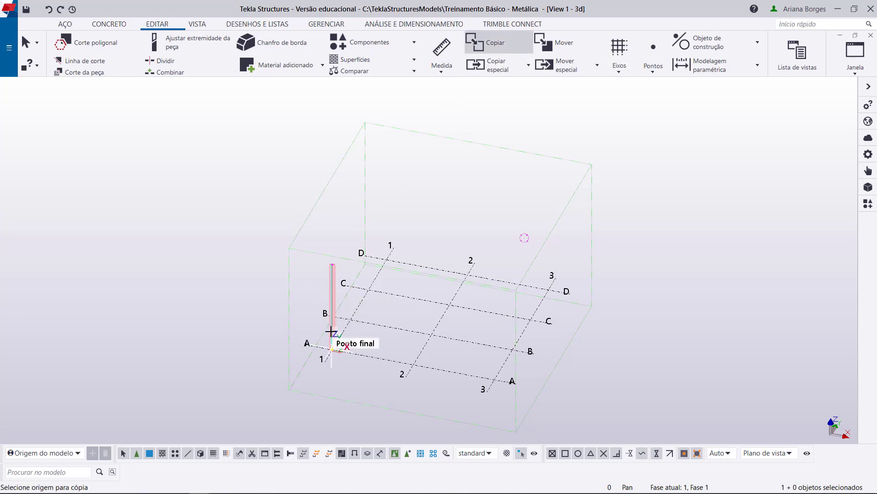
pyautogui.scroll(5, 344, 362)
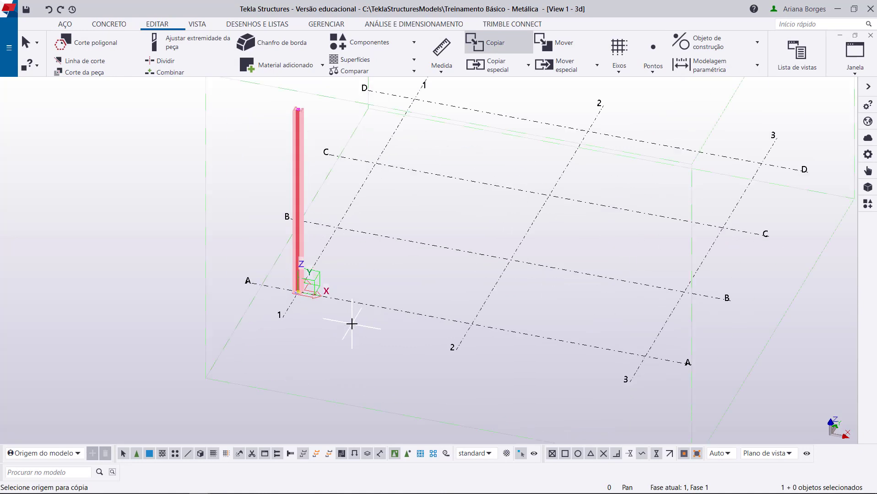
pyautogui.click(292, 285)
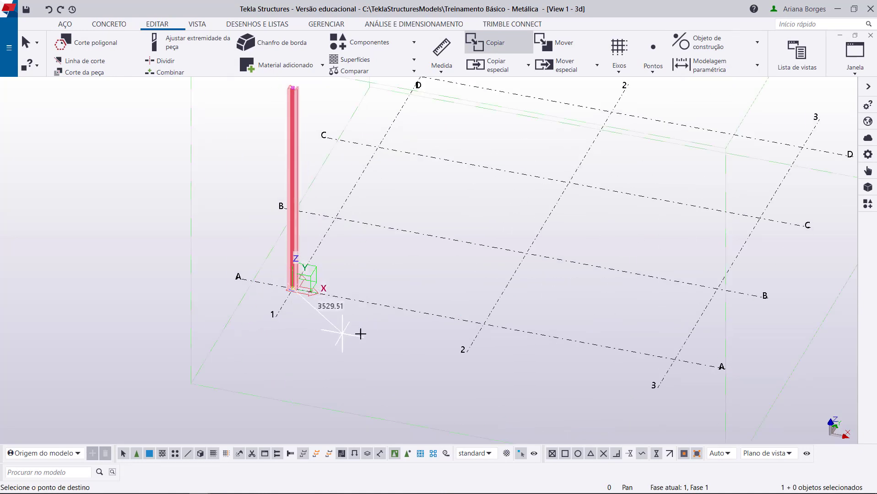
pyautogui.moveTo(416, 301); pyautogui.dragTo(387, 381, button='middle')
pyautogui.click(310, 297)
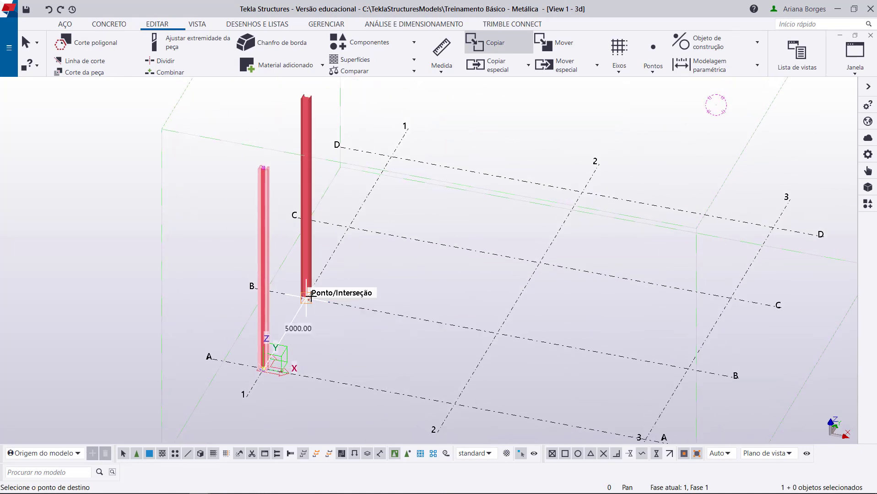
pyautogui.click(350, 228)
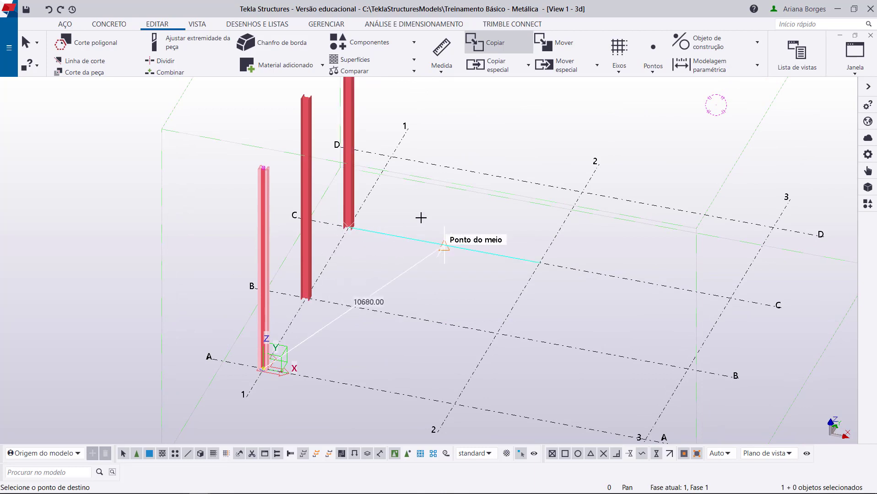
pyautogui.click(394, 165)
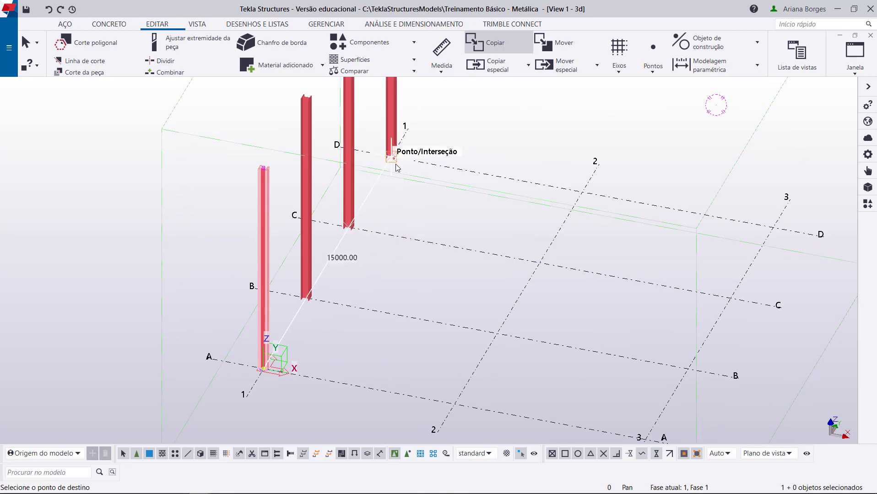
# - Place further copies of the A1 column at grid intersections D2, C2, D3 and C3
pyautogui.click(591, 191)
pyautogui.click(539, 263)
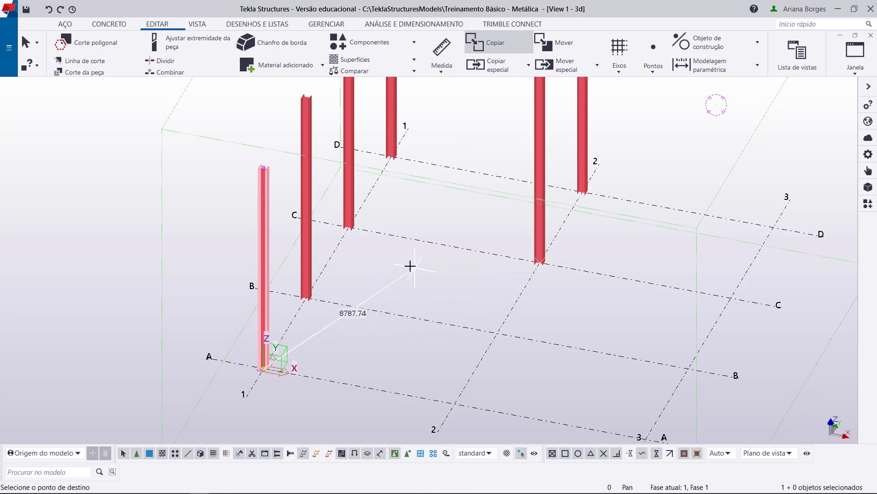
pyautogui.scroll(-2, 409, 264)
pyautogui.click(684, 238)
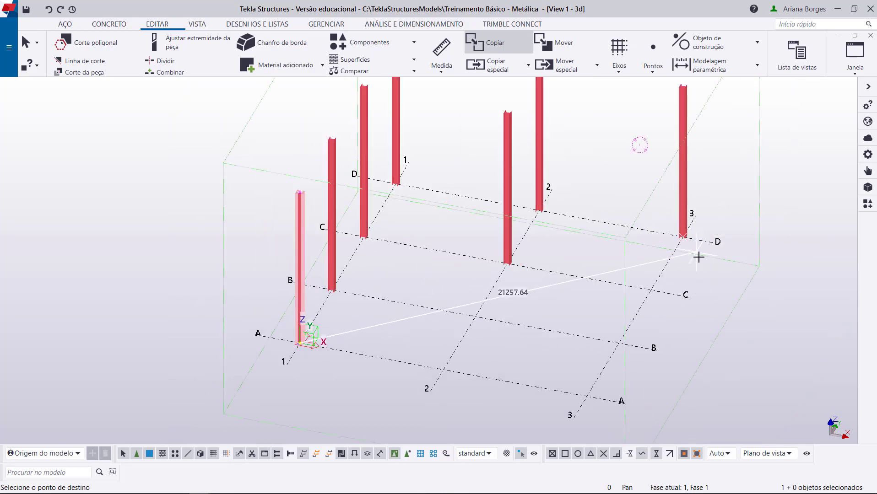
pyautogui.click(659, 294)
# - Undo the copy misplaced near B3, place copies at grid intersections B3 and A3, and end the copying
pyautogui.click(637, 337)
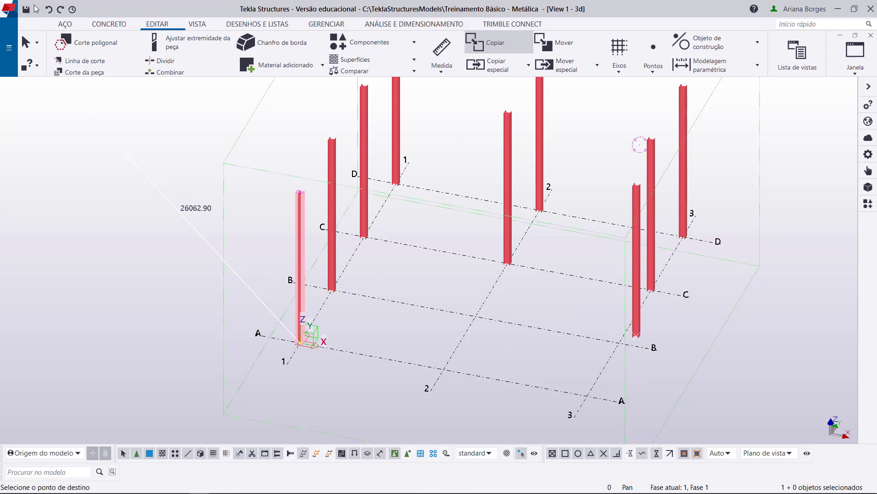
pyautogui.hotkey('ctrl', 'z')
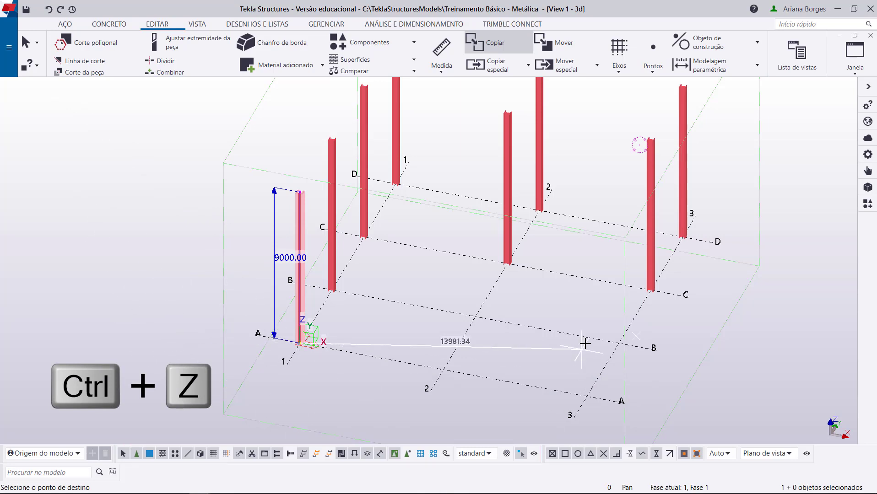
pyautogui.click(610, 339)
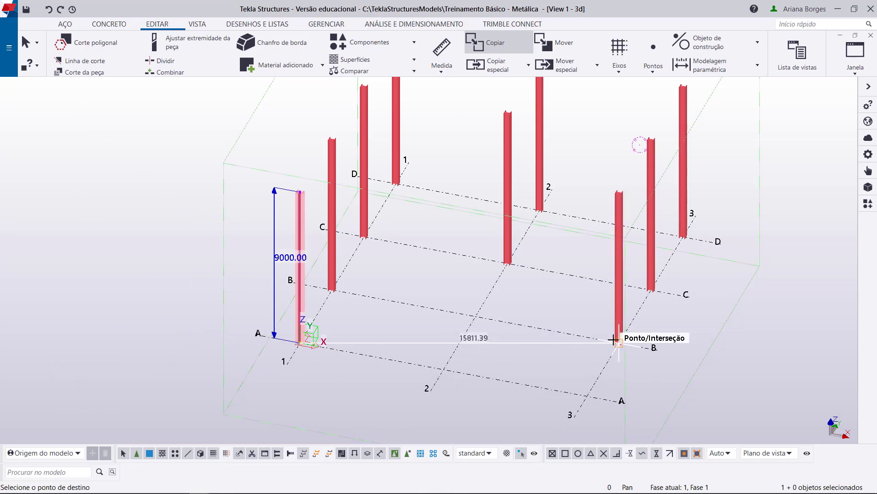
pyautogui.click(588, 398)
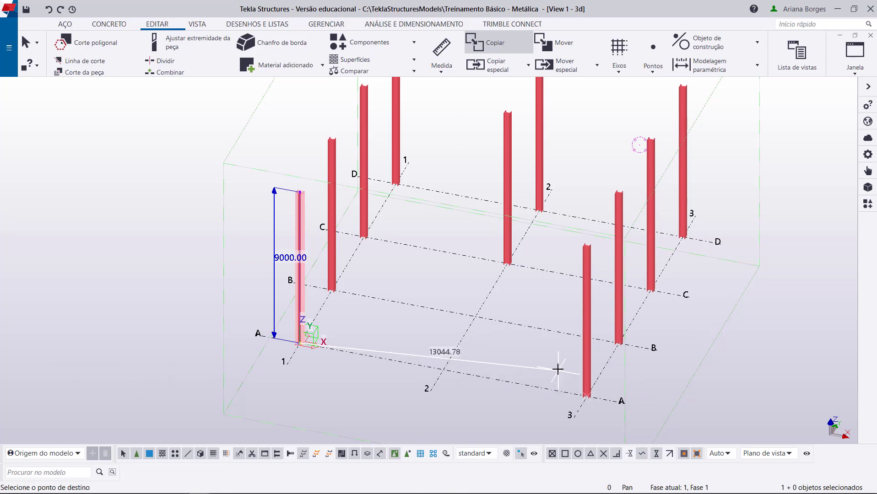
pyautogui.rightClick(551, 352)
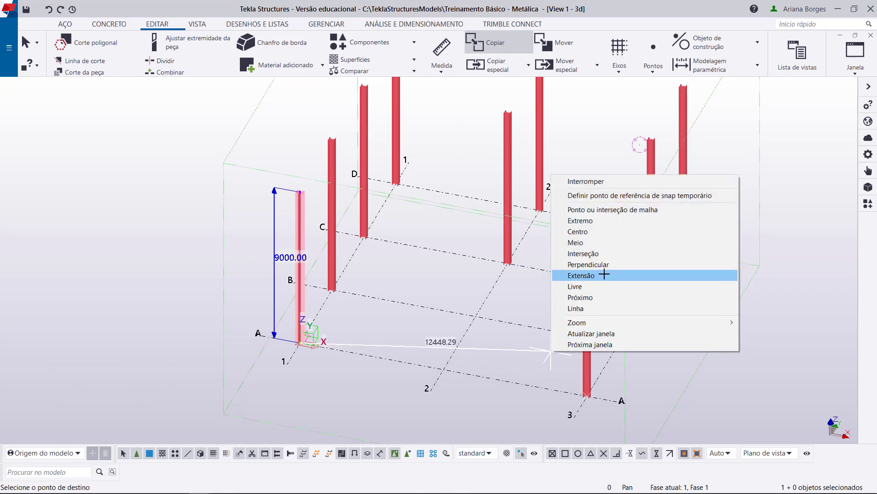
pyautogui.click(595, 181)
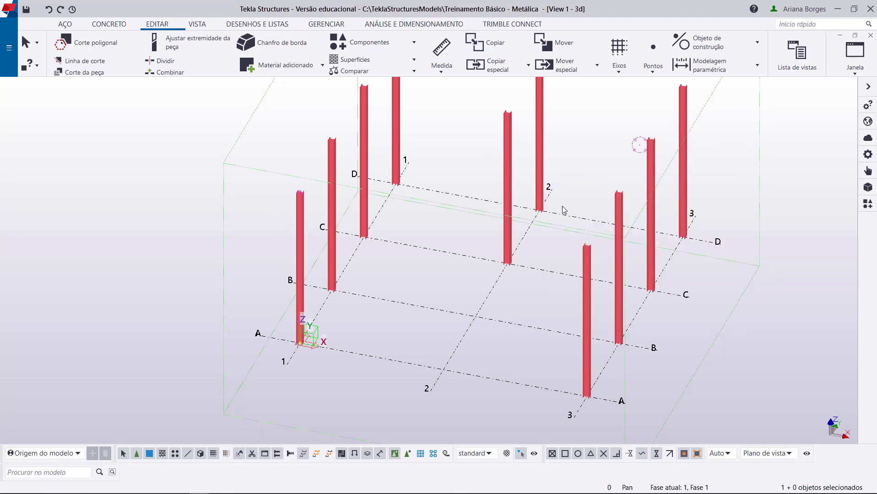
# - Set the top level (Superior) of the two columns at grid intersections C2 and D2 to 3500 mm
pyautogui.scroll(-2, 391, 345)
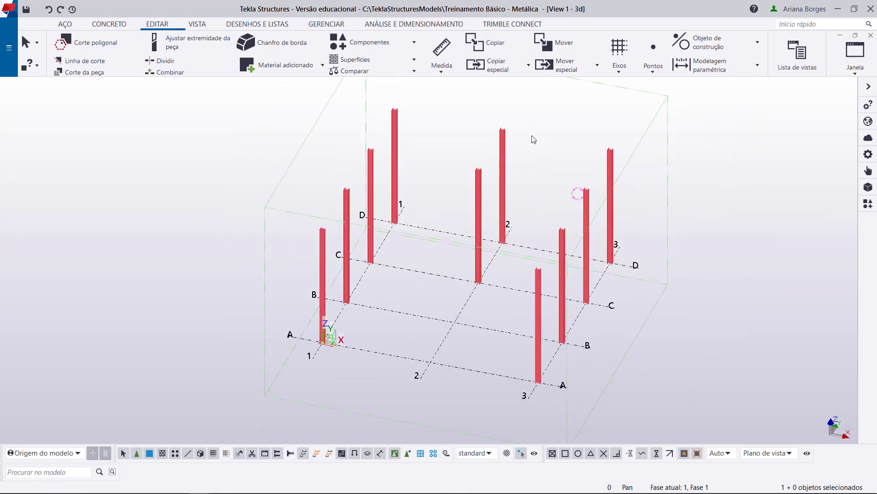
pyautogui.moveTo(532, 137); pyautogui.dragTo(463, 196)
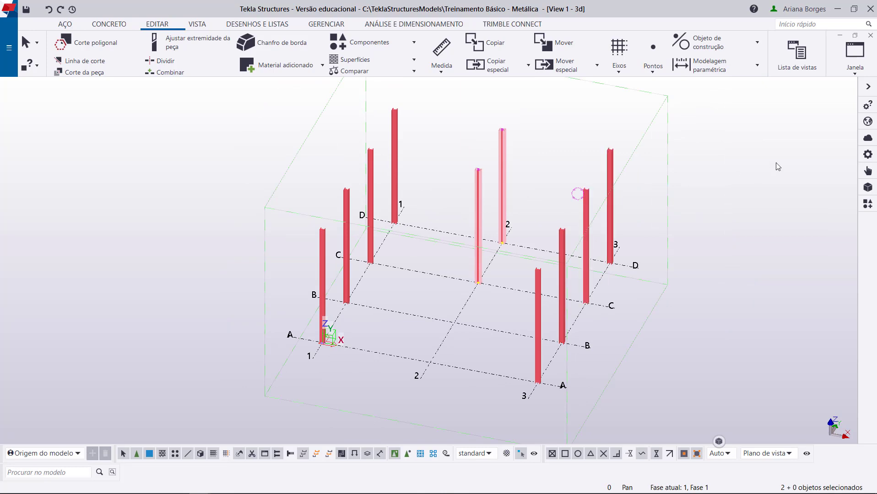
pyautogui.click(868, 154)
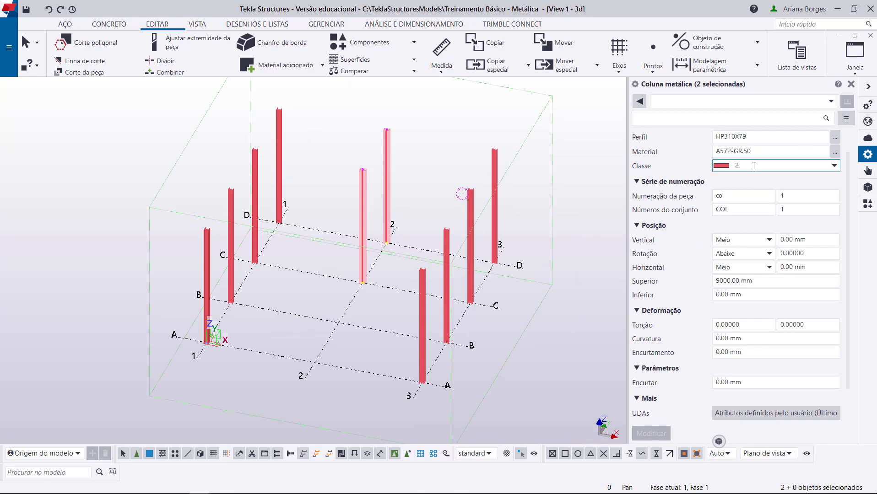
pyautogui.click(738, 281)
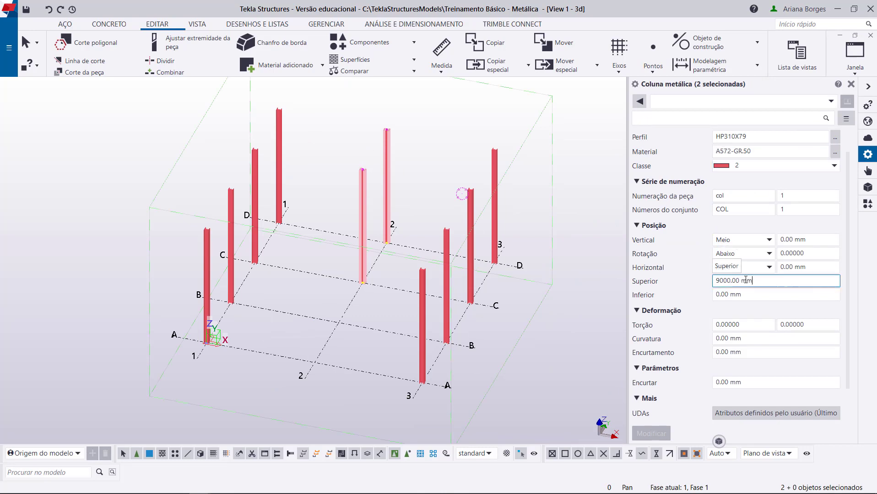
pyautogui.moveTo(755, 282); pyautogui.dragTo(666, 281)
pyautogui.write('3500')
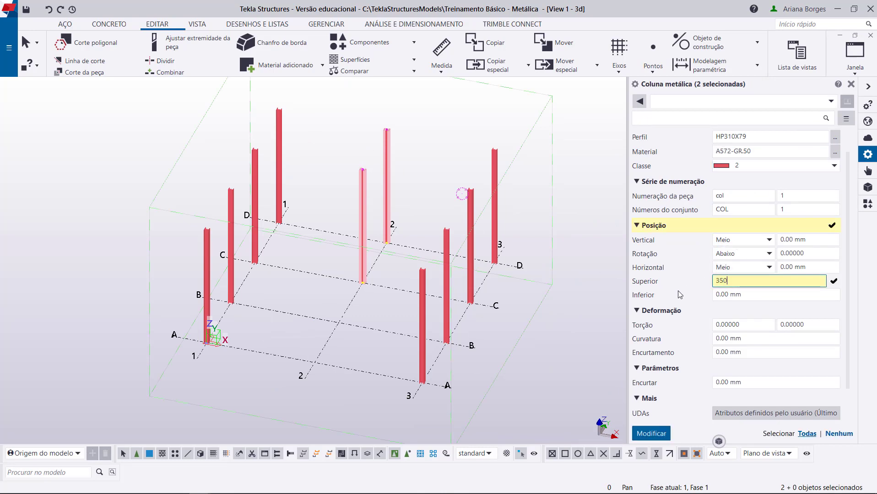
pyautogui.click(650, 437)
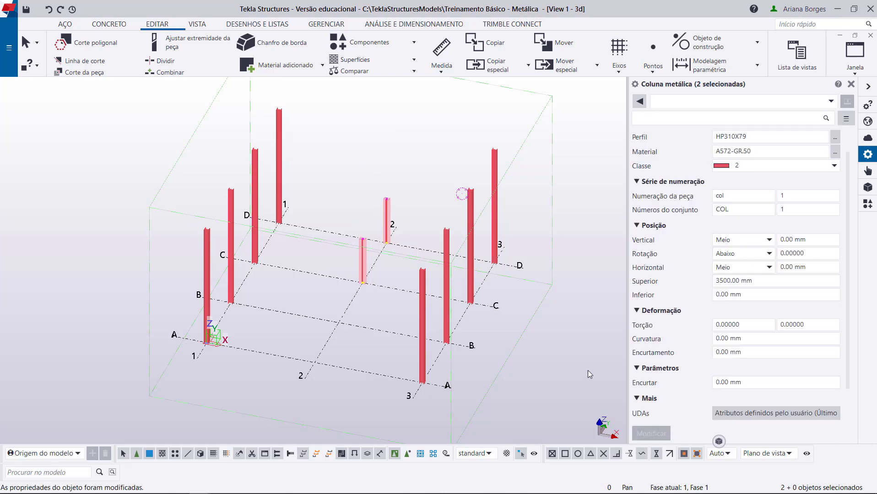
pyautogui.click(568, 337)
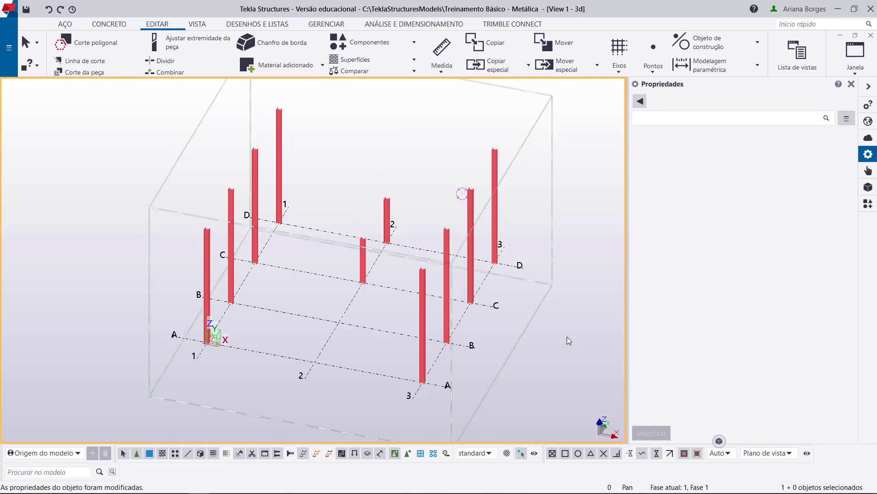
pyautogui.click(851, 84)
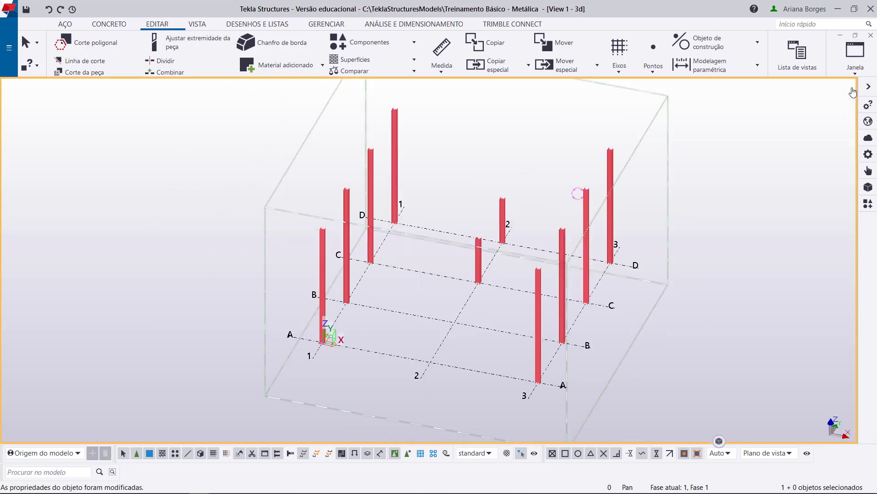
# - Select all steel columns except the one at grid intersection A1, and delete them
pyautogui.moveTo(681, 125); pyautogui.dragTo(459, 342)
pyautogui.keyDown('shift'); pyautogui.moveTo(433, 127); pyautogui.dragTo(326, 216); pyautogui.keyUp('shift')
pyautogui.press('Delete')
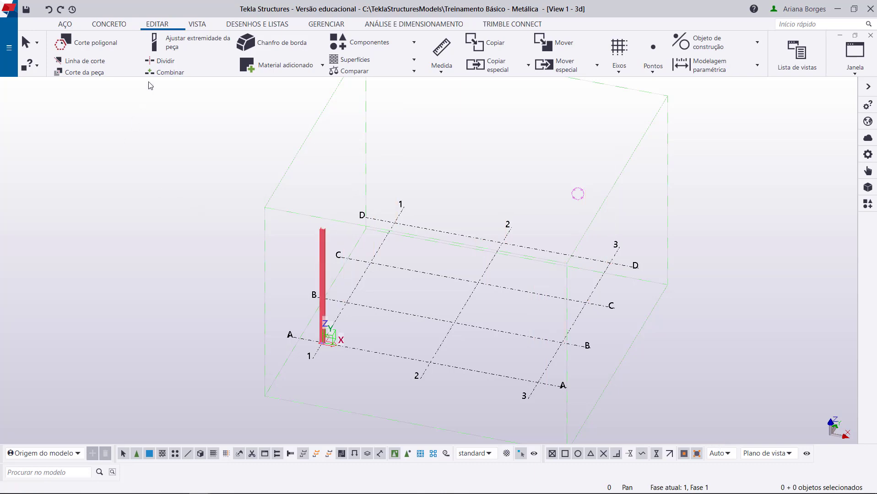
# - Start a linear copy of the A1 column and pick the 5000 mm dY offset from grid intersection A1 to B1
pyautogui.click(160, 29)
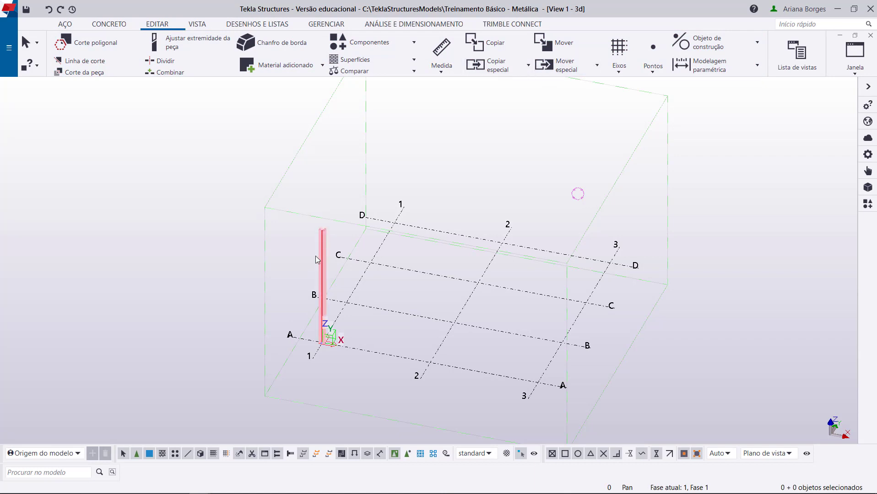
pyautogui.click(322, 284)
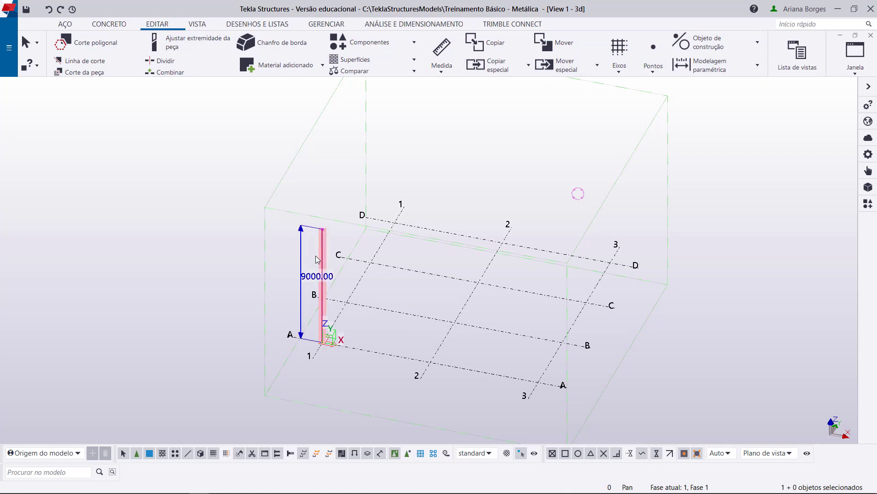
pyautogui.click(529, 66)
pyautogui.click(522, 89)
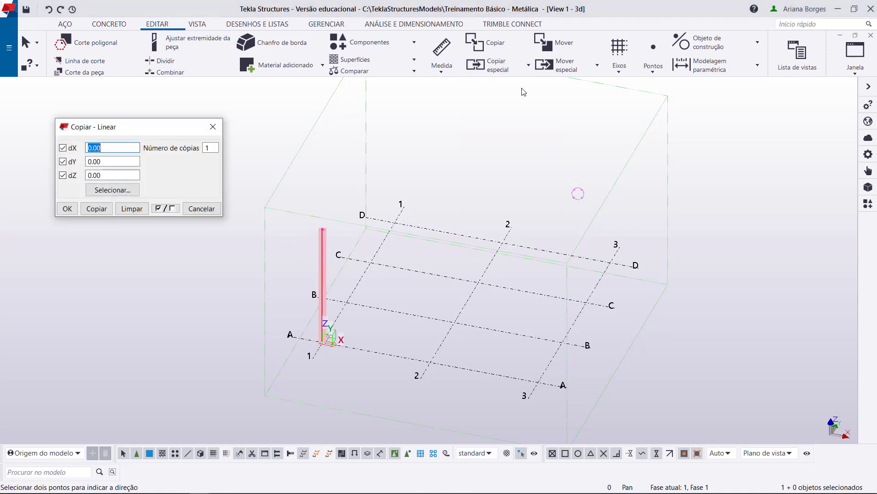
pyautogui.click(114, 163)
pyautogui.click(112, 176)
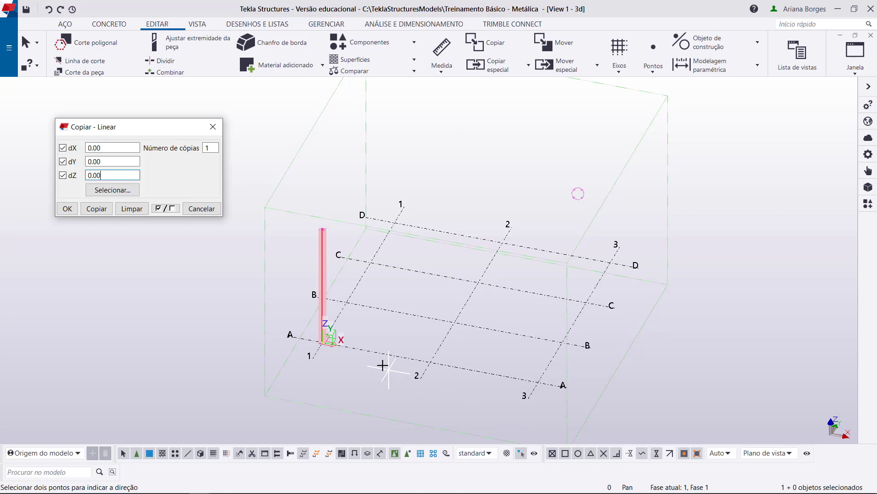
pyautogui.click(324, 345)
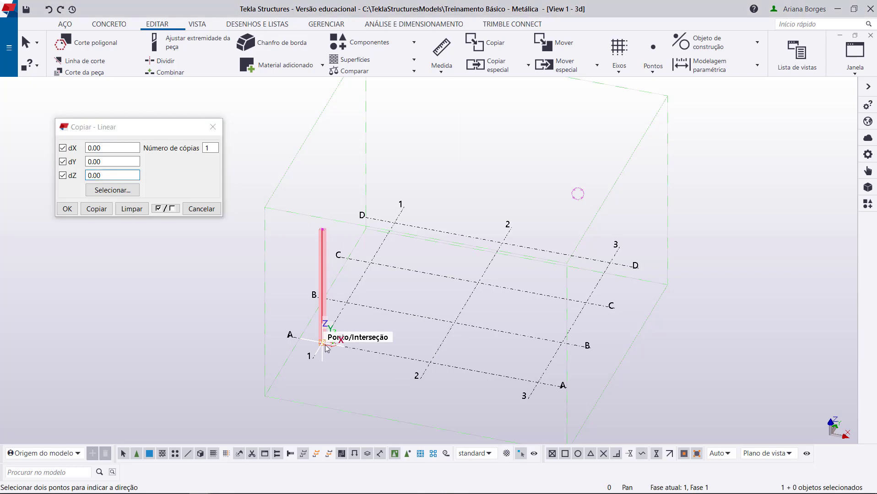
pyautogui.click(355, 305)
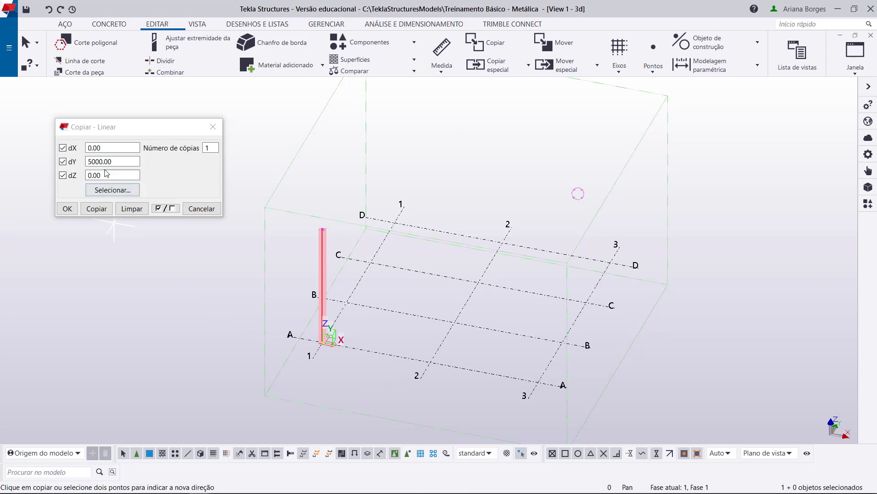
# - Create three linear copies of the A1 column at dY 5000 and end the copying
pyautogui.moveTo(115, 162); pyautogui.dragTo(91, 160)
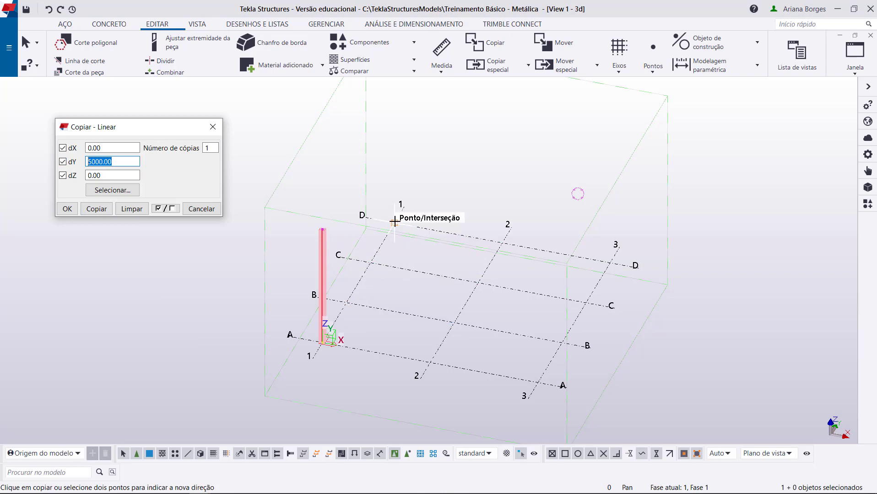
pyautogui.doubleClick(203, 146)
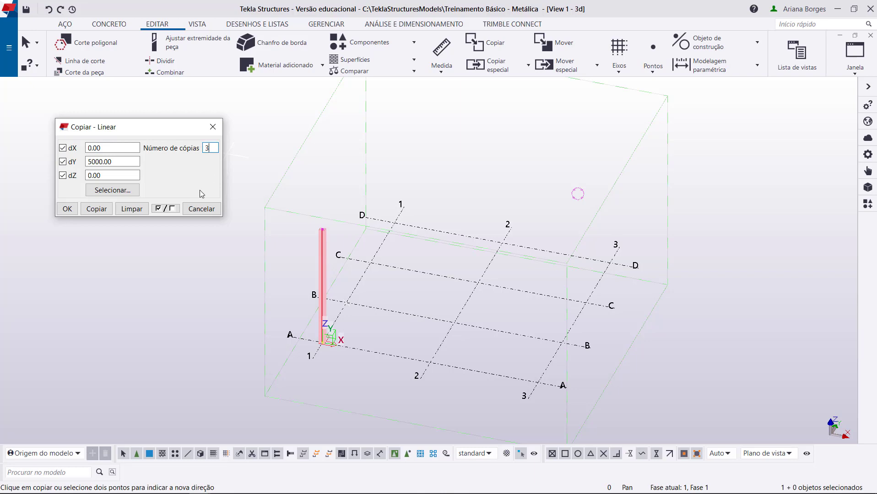
pyautogui.click(97, 209)
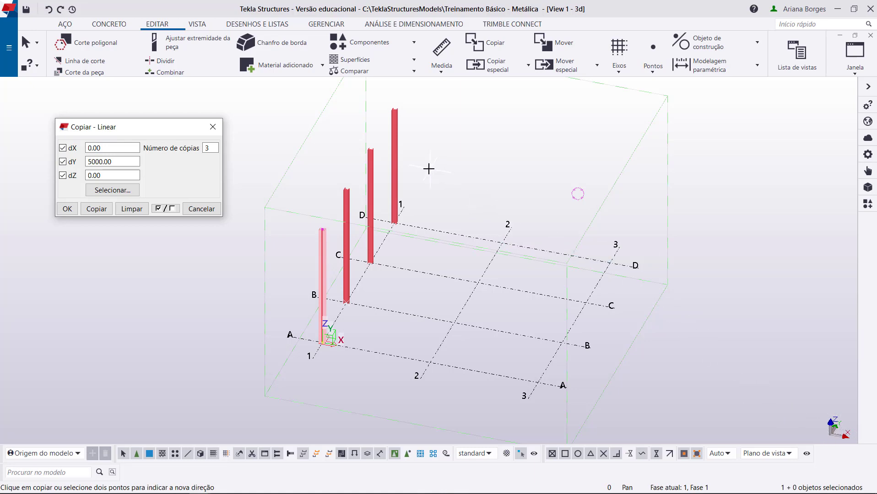
pyautogui.rightClick(283, 154)
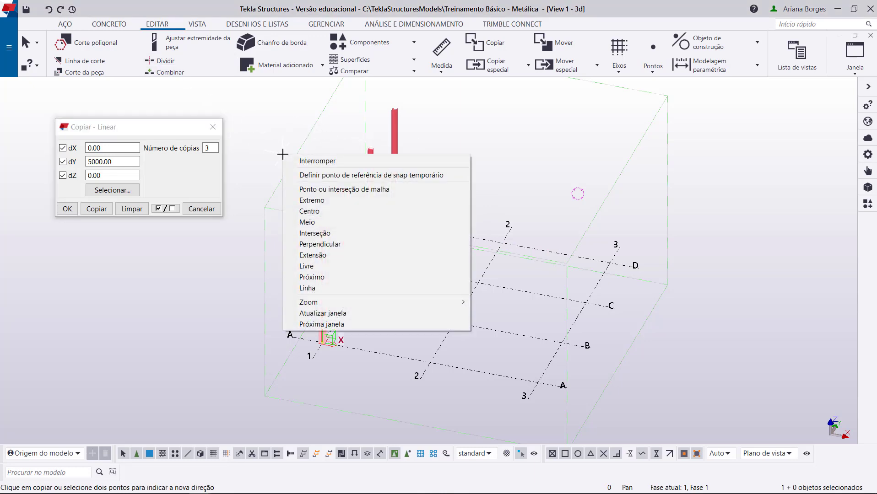
pyautogui.click(303, 161)
# - Delete the column copies at B1, C1 and D1, then clear the linear copy values and close the dialog
pyautogui.moveTo(468, 118); pyautogui.dragTo(336, 214)
pyautogui.press('Delete')
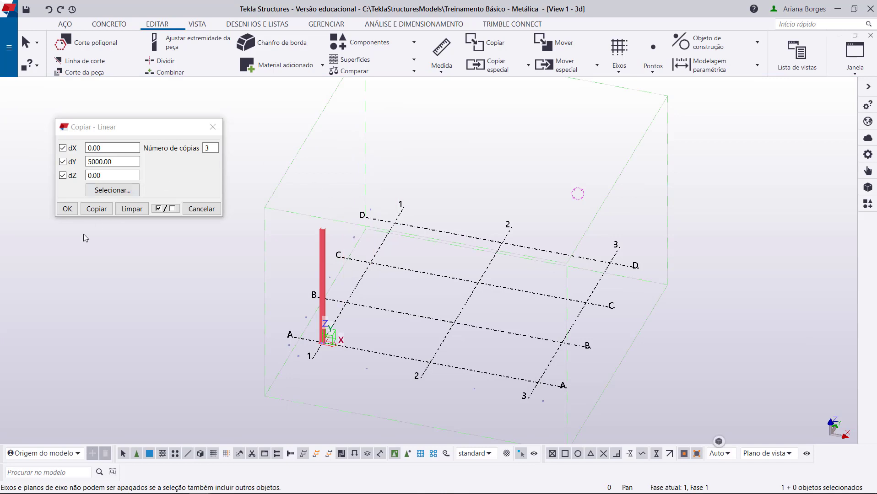
pyautogui.click(131, 210)
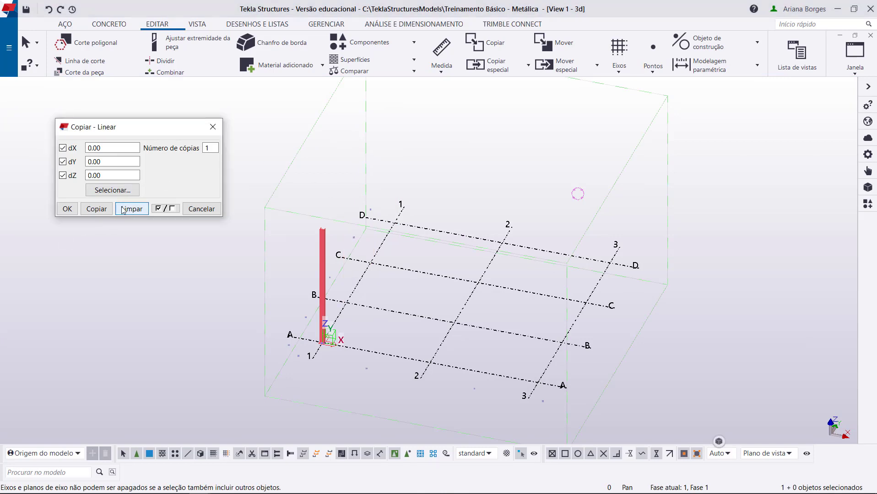
pyautogui.click(67, 210)
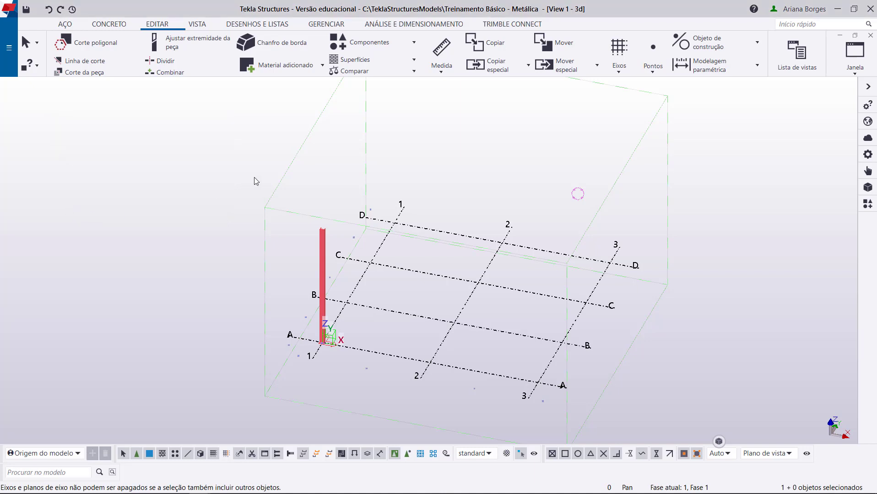
# - Copy the A1 column linearly along grid line 1 with dY 5000 and three copies, then end the copying and close the dialog
pyautogui.click(529, 66)
pyautogui.click(530, 87)
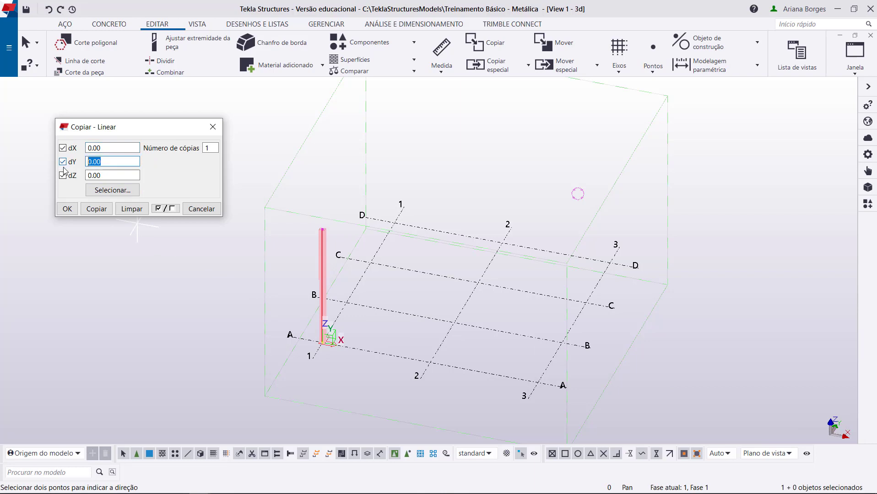
pyautogui.write('5000')
pyautogui.press('Tab')
pyautogui.write('3')
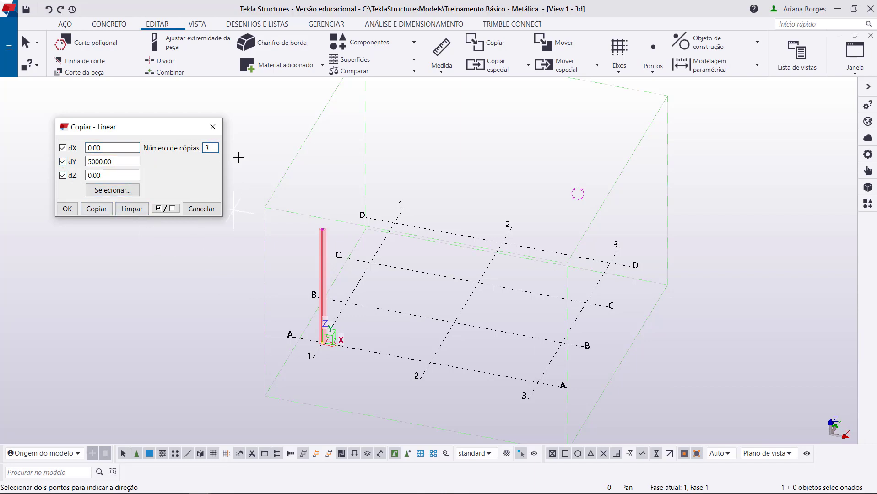
pyautogui.click(95, 209)
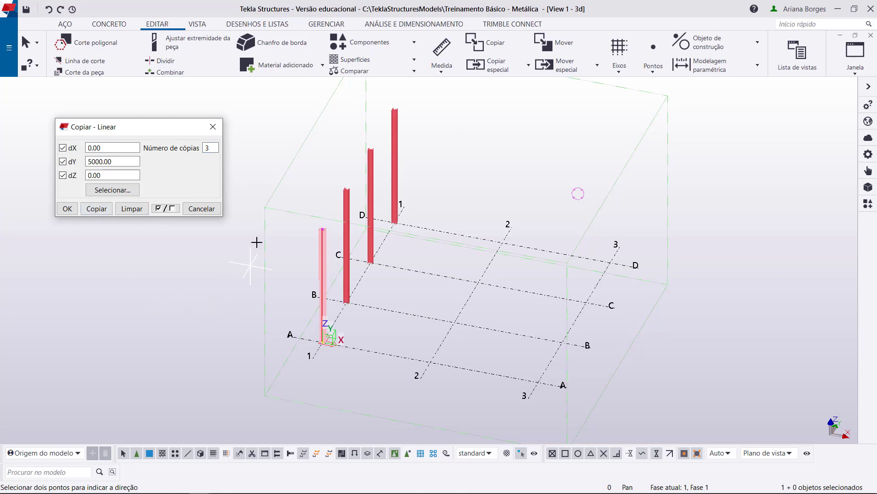
pyautogui.rightClick(248, 155)
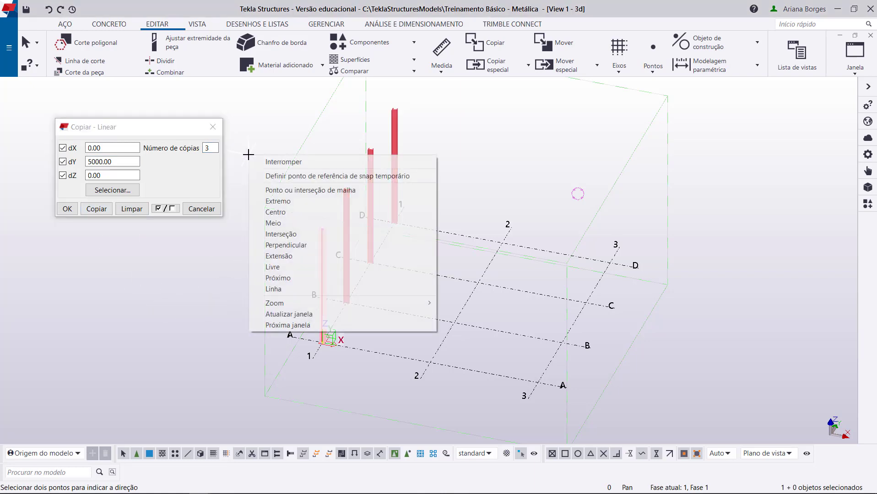
pyautogui.click(280, 162)
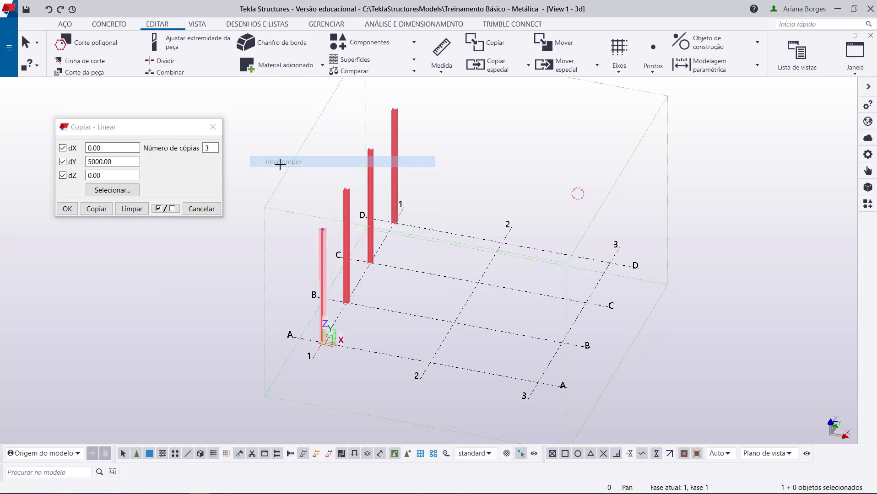
pyautogui.click(205, 209)
pyautogui.click(200, 229)
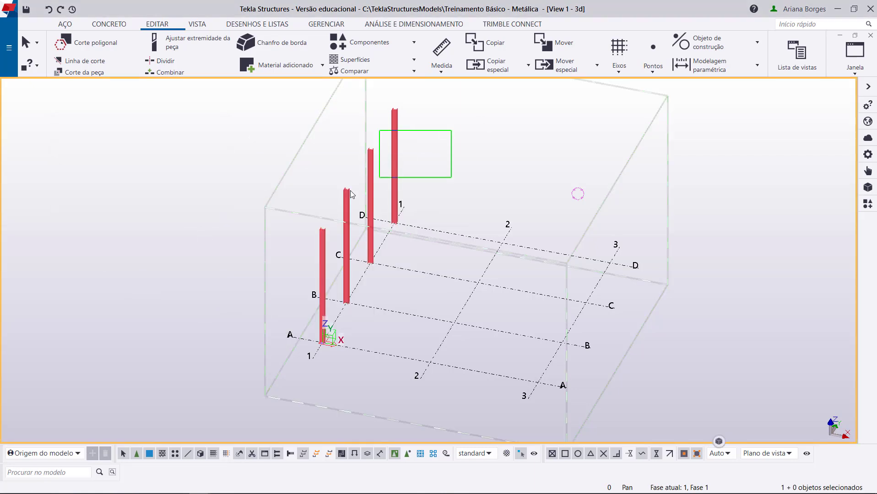
# - Select the four columns along grid line 1 and start a linear copy of them
pyautogui.moveTo(352, 195); pyautogui.dragTo(260, 267)
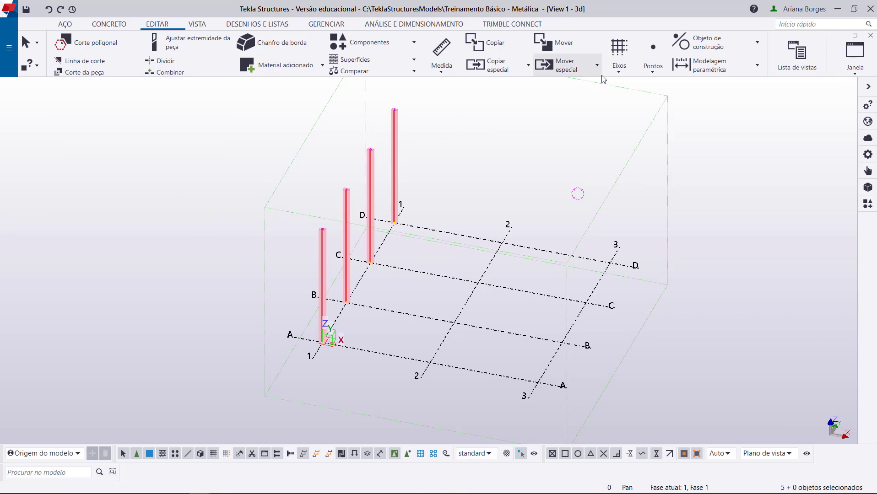
pyautogui.click(529, 66)
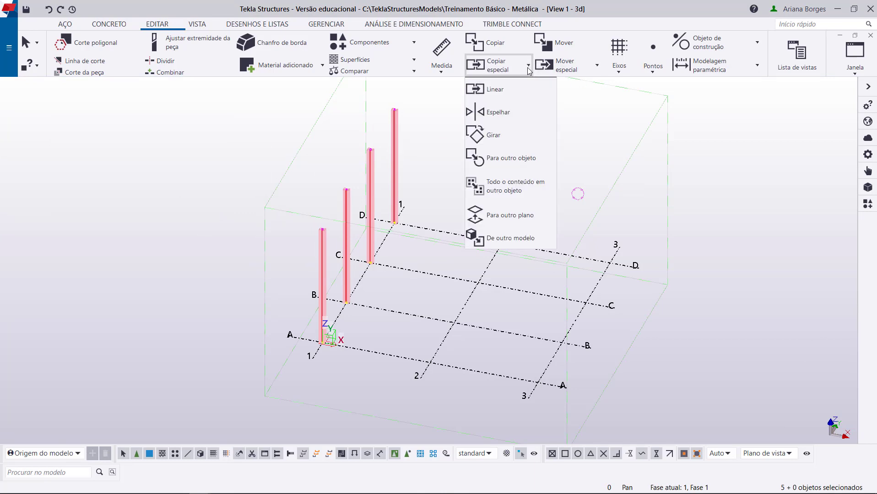
pyautogui.click(531, 91)
# - Pick the 15000 mm dX offset from grid line 1 to grid line 3 and create one copy of the selected columns
pyautogui.click(314, 359)
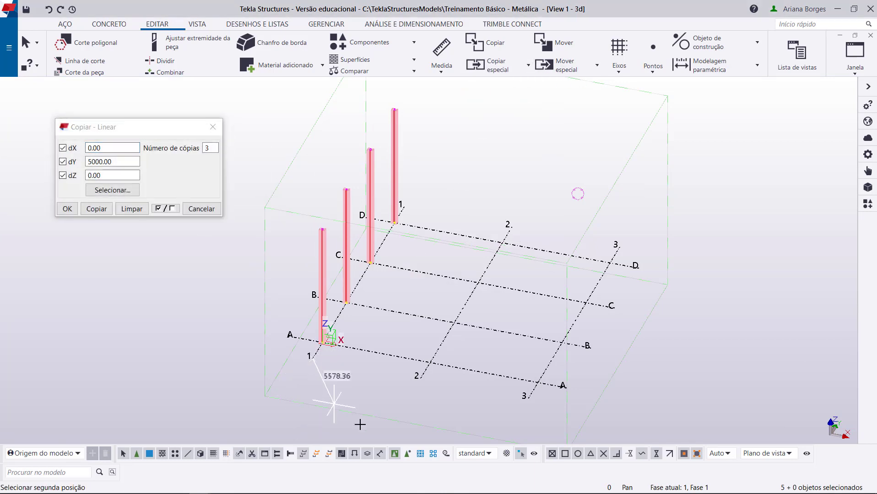
pyautogui.click(521, 396)
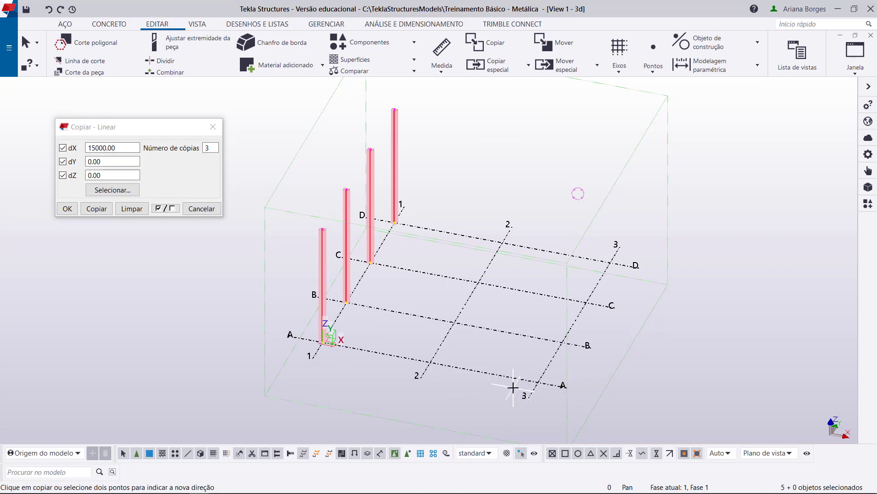
pyautogui.doubleClick(208, 149)
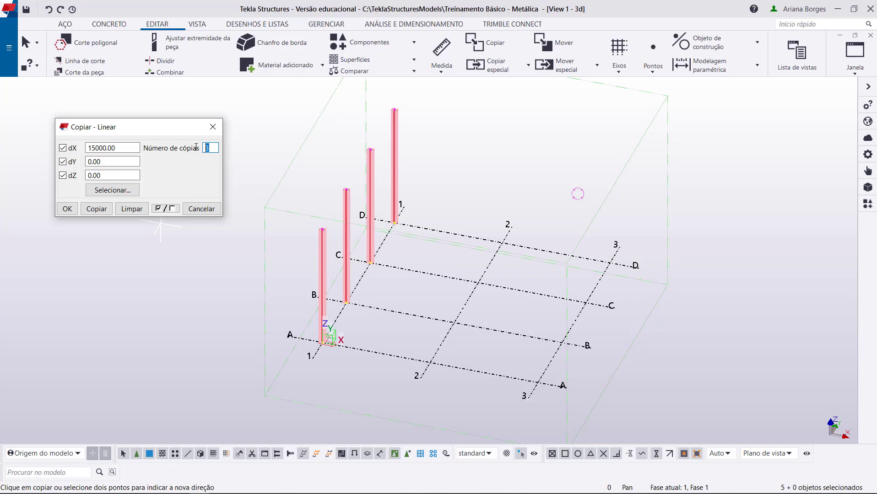
pyautogui.write('1')
pyautogui.click(97, 209)
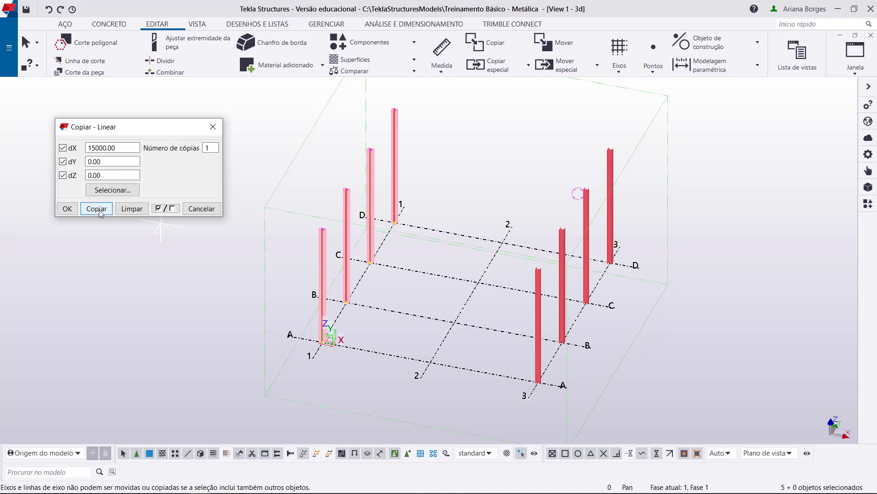
# - Undo the column copy to grid line 3 and clear the linear copy values
pyautogui.click(49, 11)
pyautogui.click(49, 12)
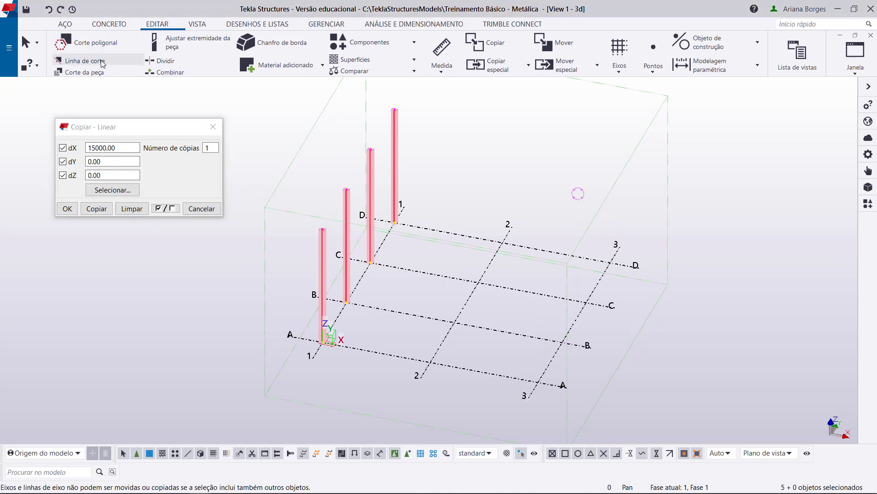
pyautogui.click(126, 211)
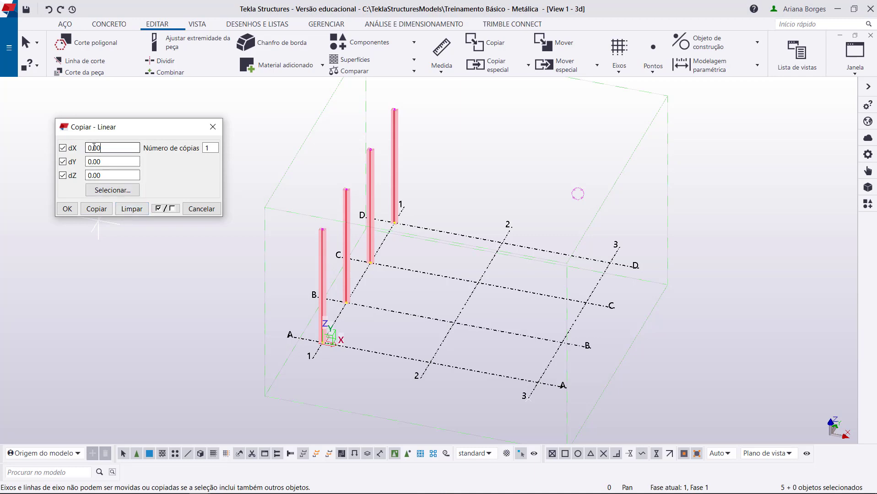
# - Set dX to 15000, copy the selected columns once onto grid line 3, and end the copying
pyautogui.moveTo(101, 147); pyautogui.dragTo(54, 148)
pyautogui.write('15000')
pyautogui.click(97, 208)
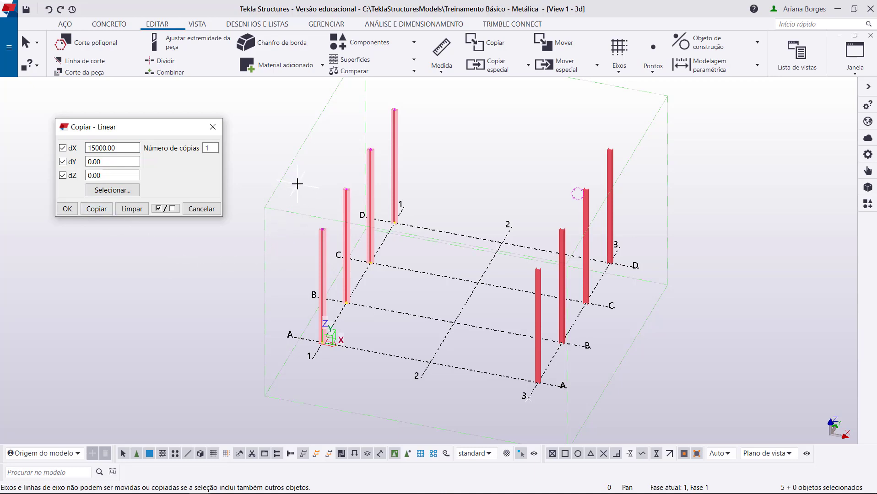
pyautogui.rightClick(297, 184)
pyautogui.click(315, 190)
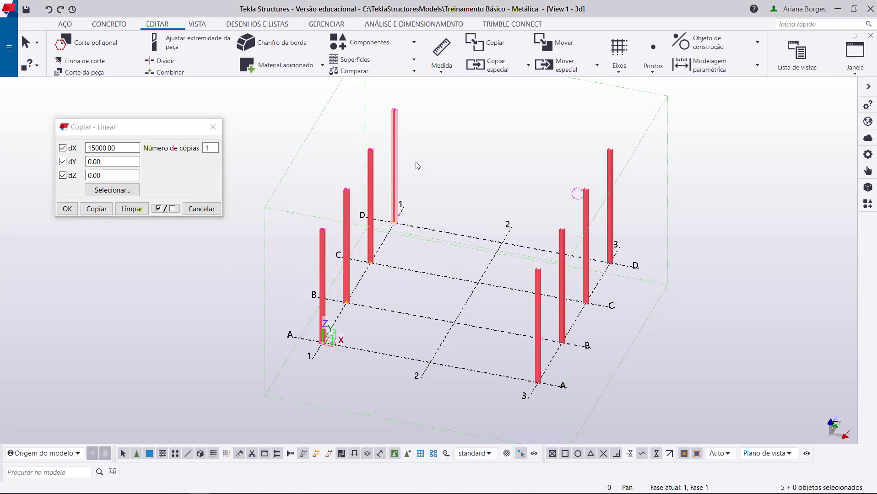
# - Select the columns at C1 and D1 and copy them once with dX 7500 onto grid line 2
pyautogui.moveTo(451, 122); pyautogui.dragTo(367, 179)
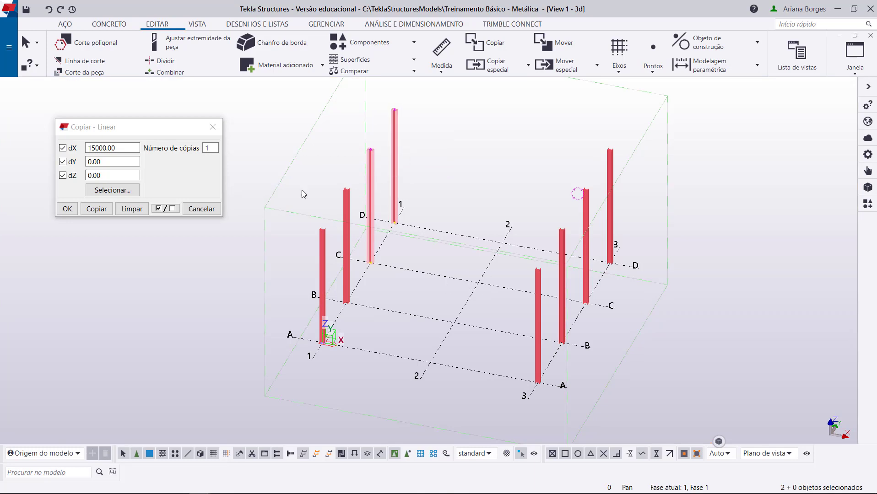
pyautogui.click(125, 146)
pyautogui.doubleClick(124, 146)
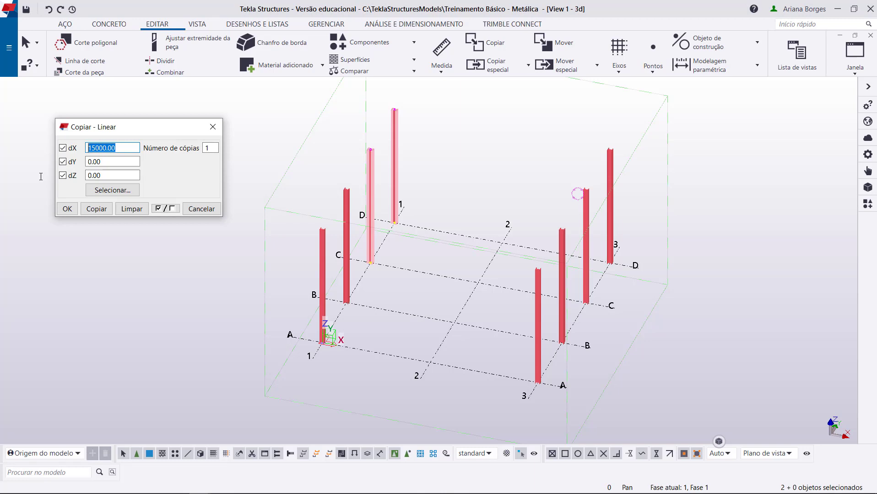
pyautogui.write('7500.00')
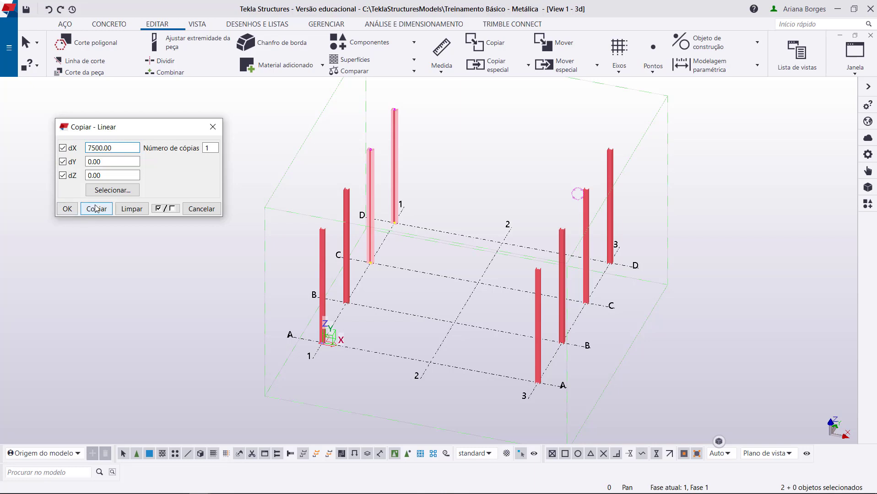
pyautogui.click(96, 209)
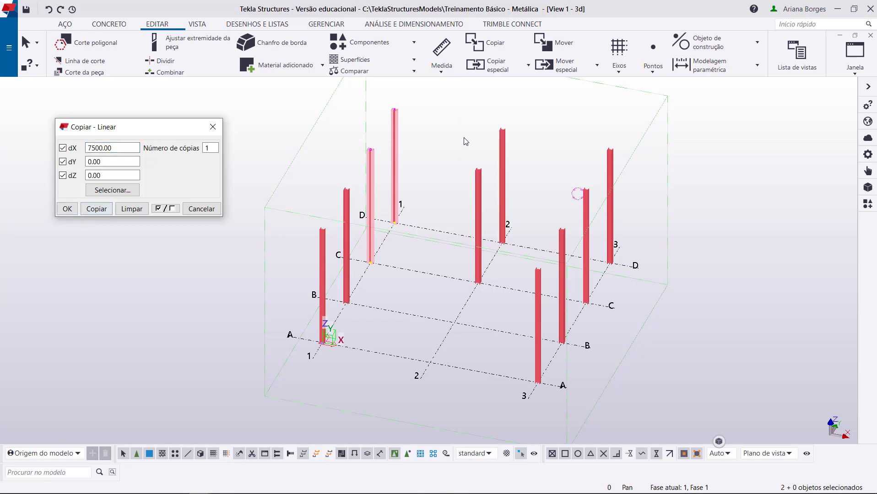
# - Set the top level (Superior) of the columns at C2 and D2 to 3500 mm, then close the copy and property settings and deselect them
pyautogui.moveTo(537, 112); pyautogui.dragTo(452, 185)
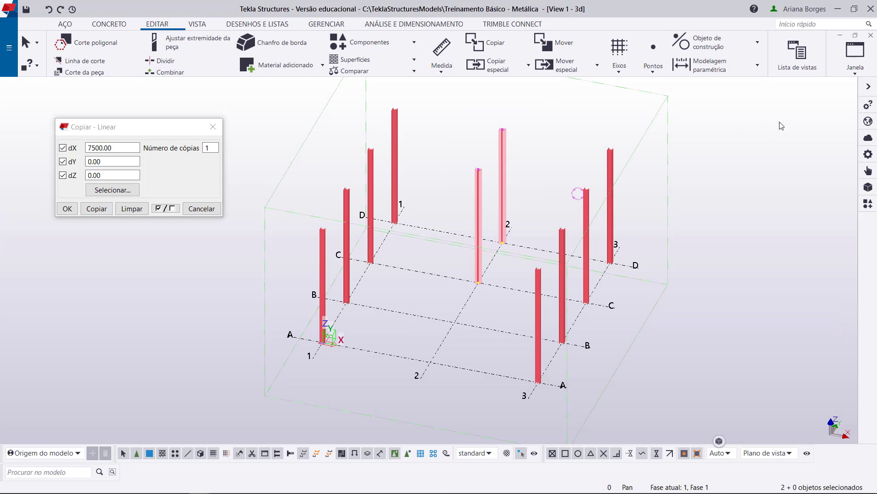
pyautogui.click(868, 155)
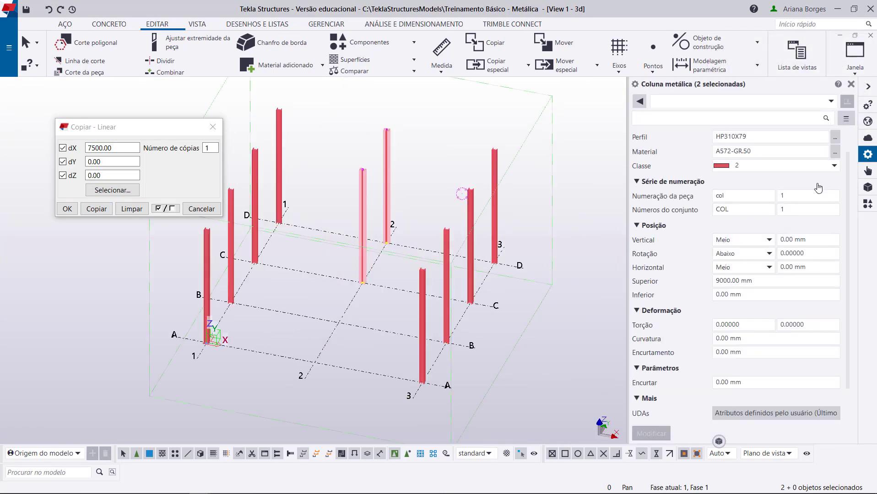
pyautogui.click(764, 283)
pyautogui.tripleClick(764, 284)
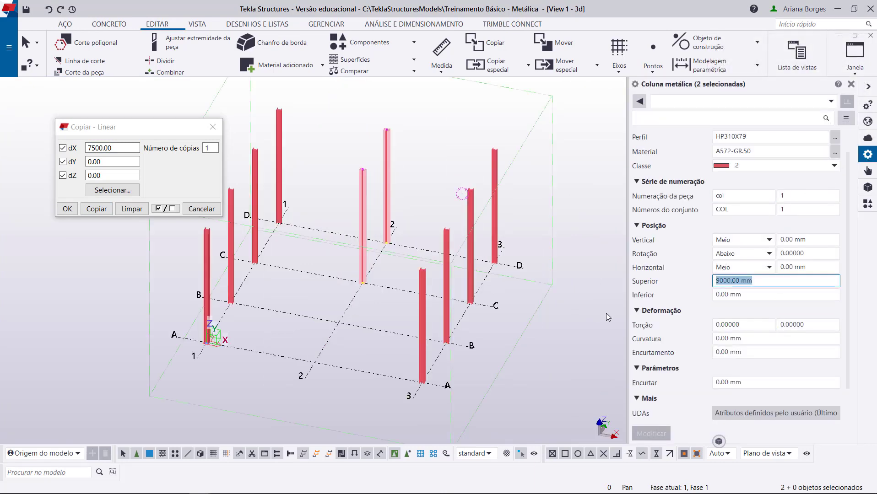
pyautogui.write('3500')
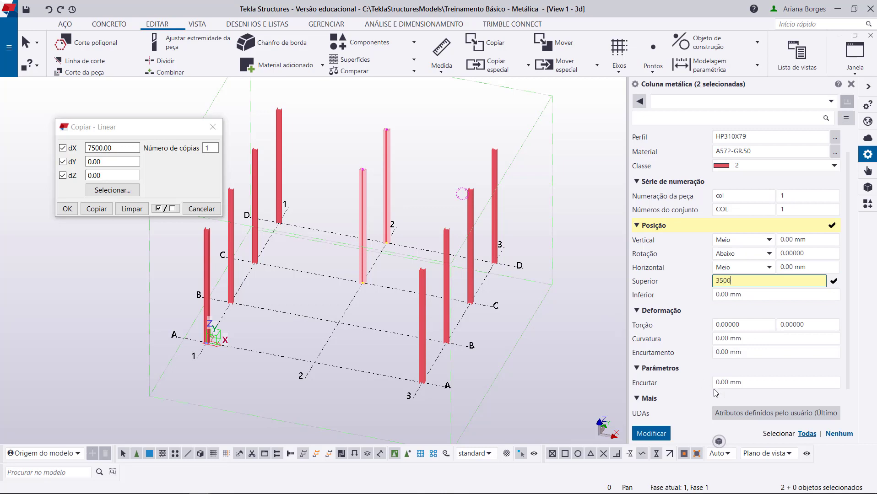
pyautogui.click(650, 434)
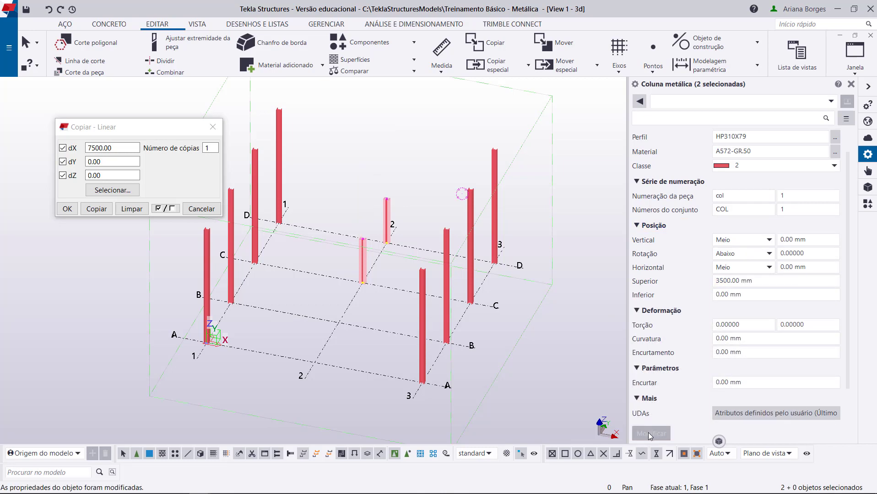
pyautogui.click(201, 208)
pyautogui.click(852, 84)
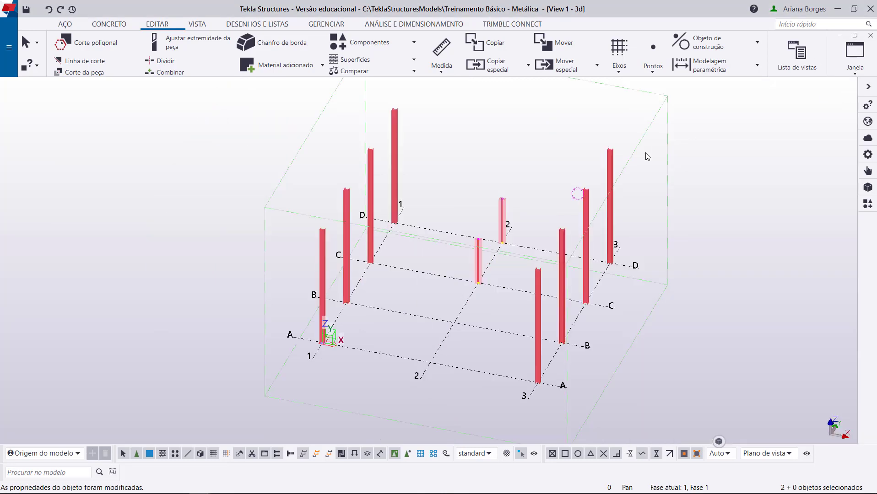
pyautogui.click(552, 157)
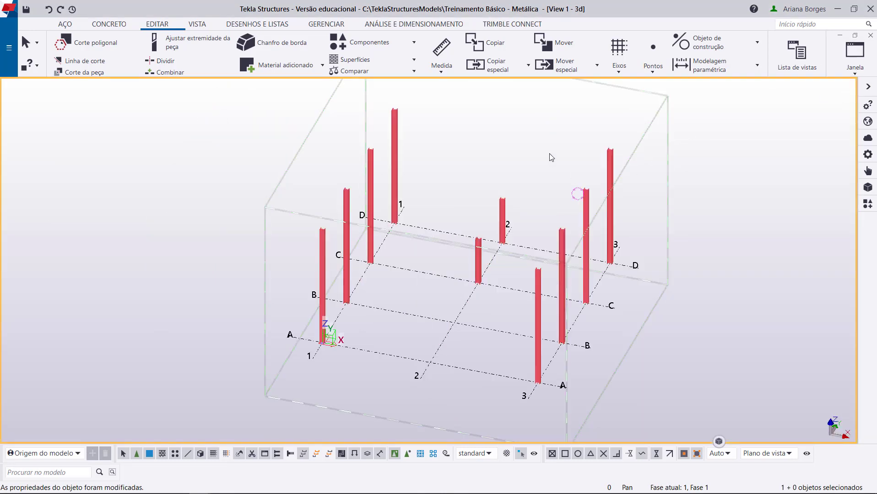